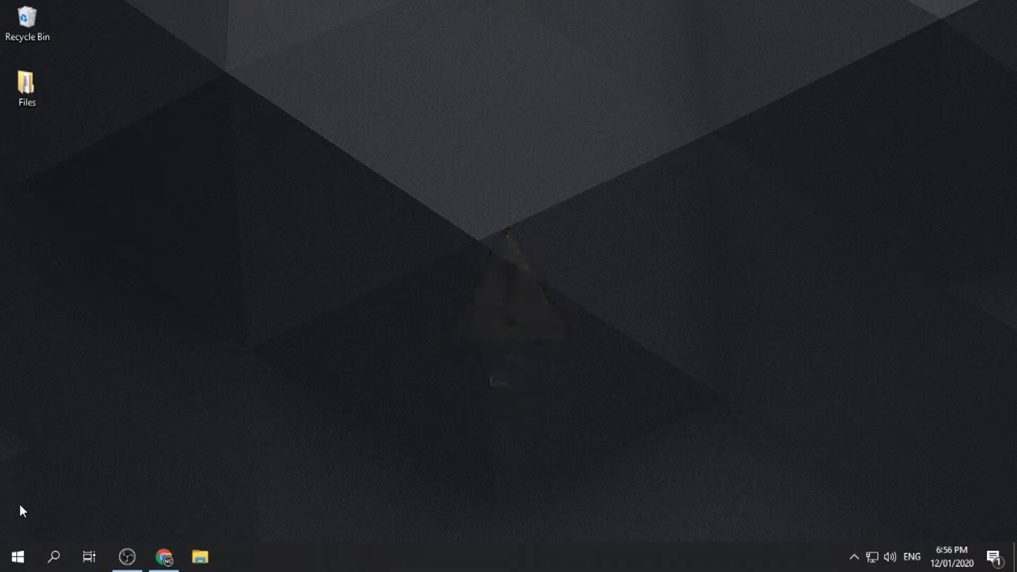
Paste the shared Google Drive link into a new browser tab to open the Vegas Pro 15 folder.
left_click(164, 557)
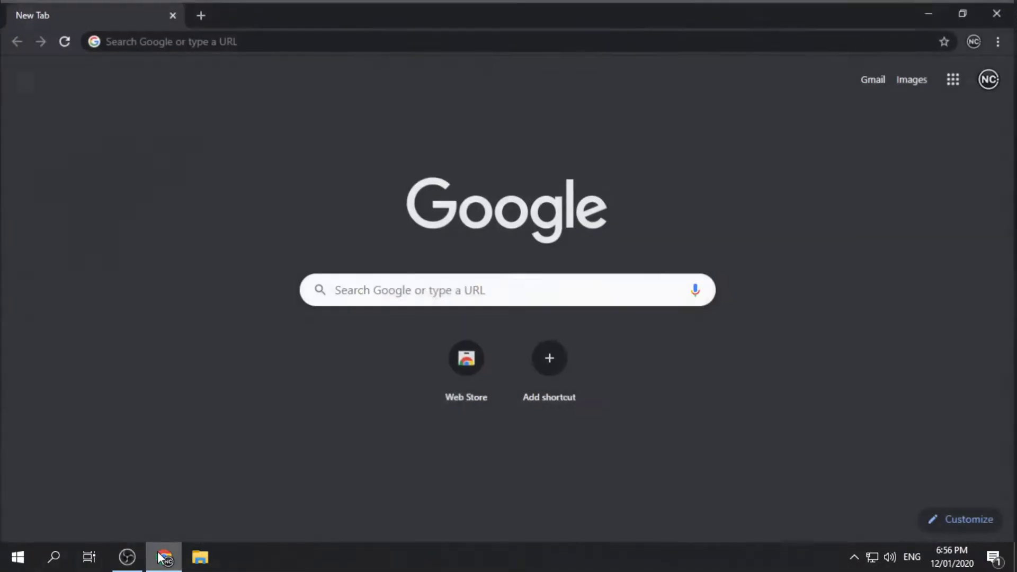
left_click(295, 36)
right_click(271, 38)
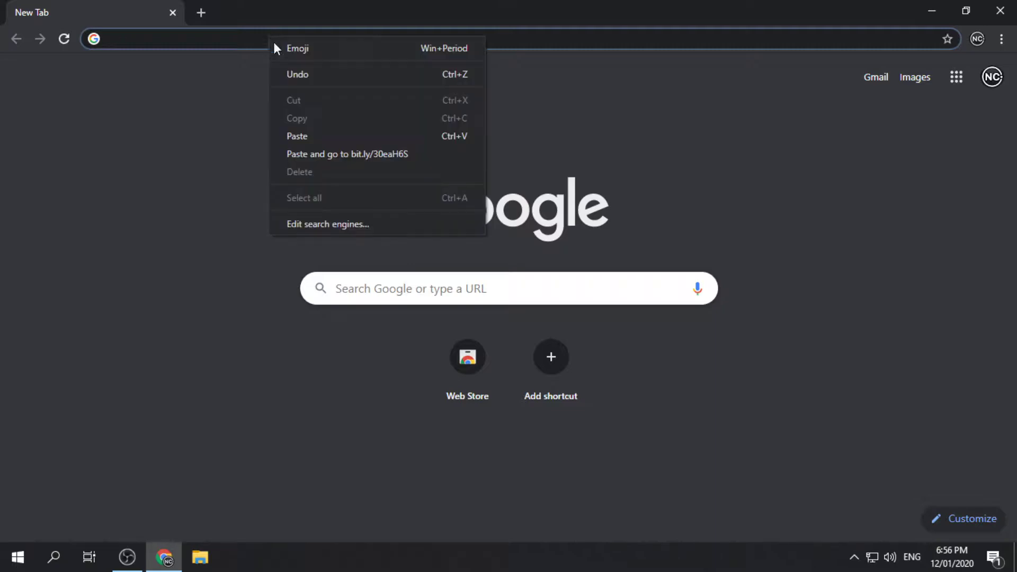
left_click(324, 161)
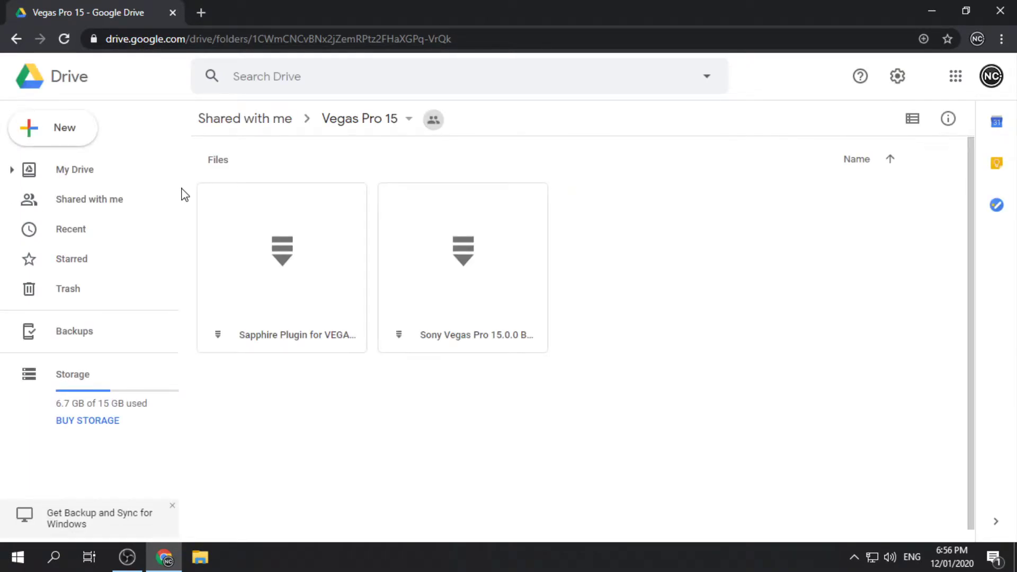
Download the Sony Vegas Pro zip, accepting the virus-scan warning.
left_click(446, 247)
right_click(454, 253)
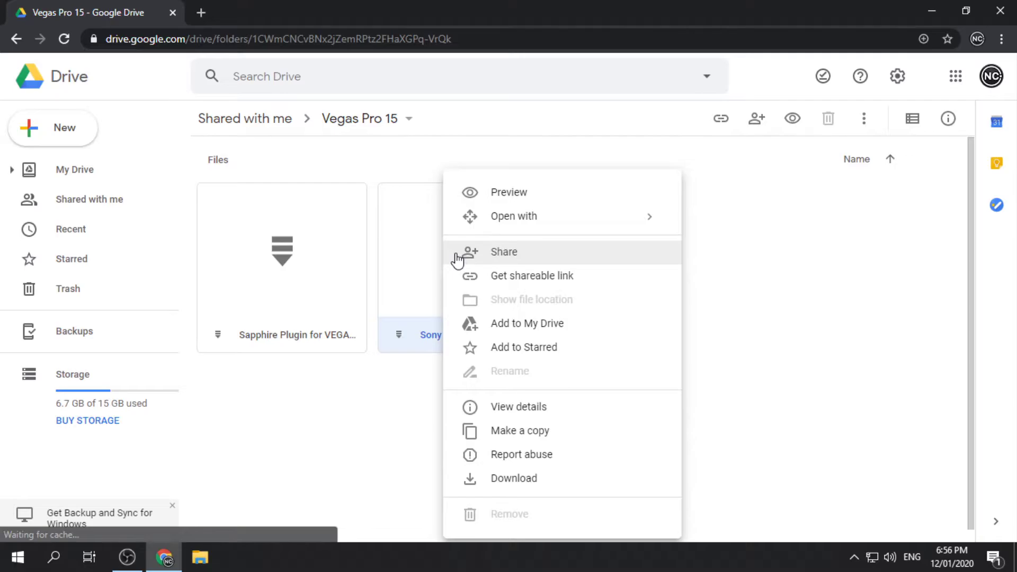
left_click(514, 477)
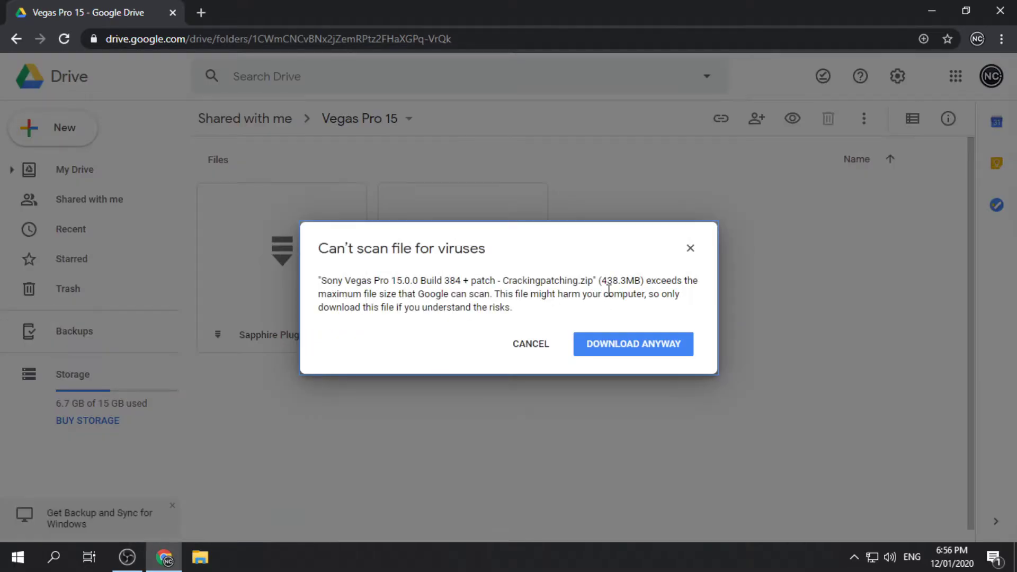
left_click(616, 350)
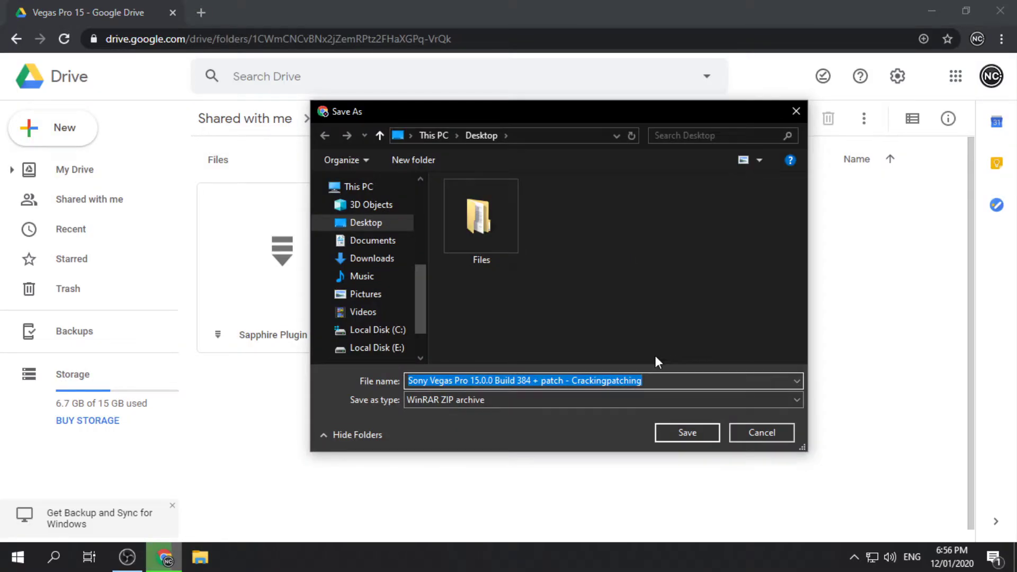
left_click(686, 428)
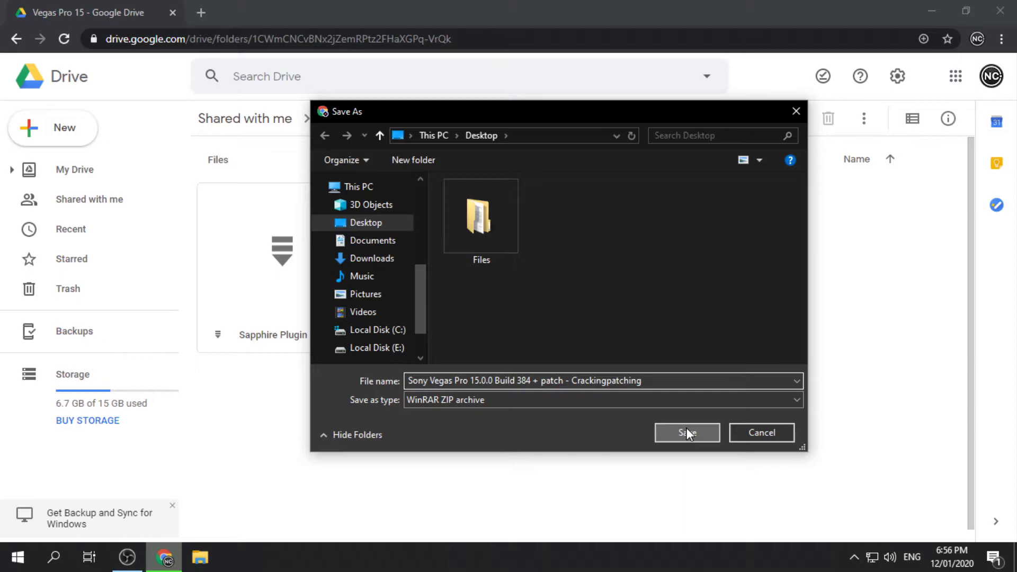
Save the Sony Vegas Pro 15.0.0 Build 384 zip to the Desktop, then show the desktop.
left_click(686, 430)
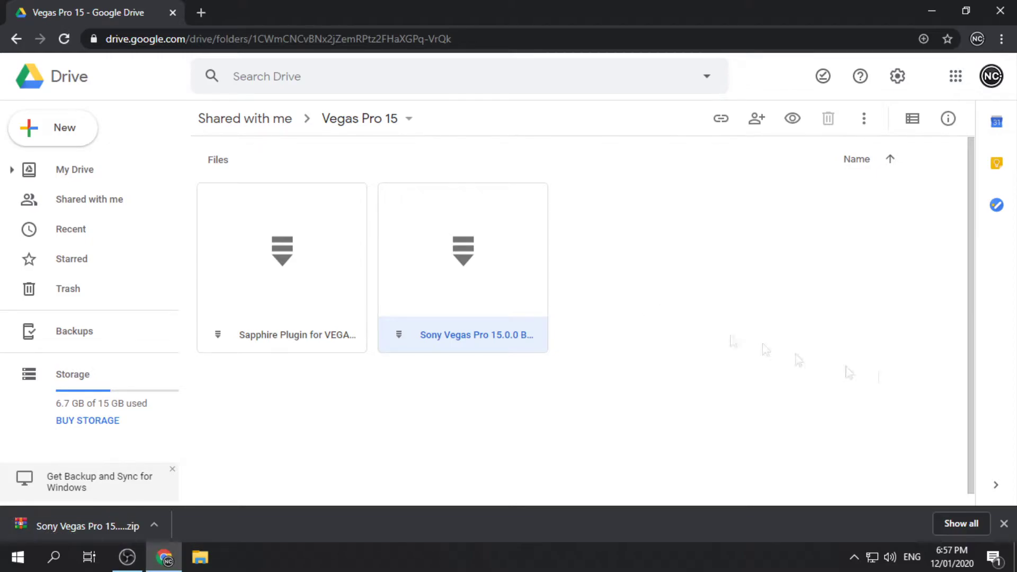
key("super+d")
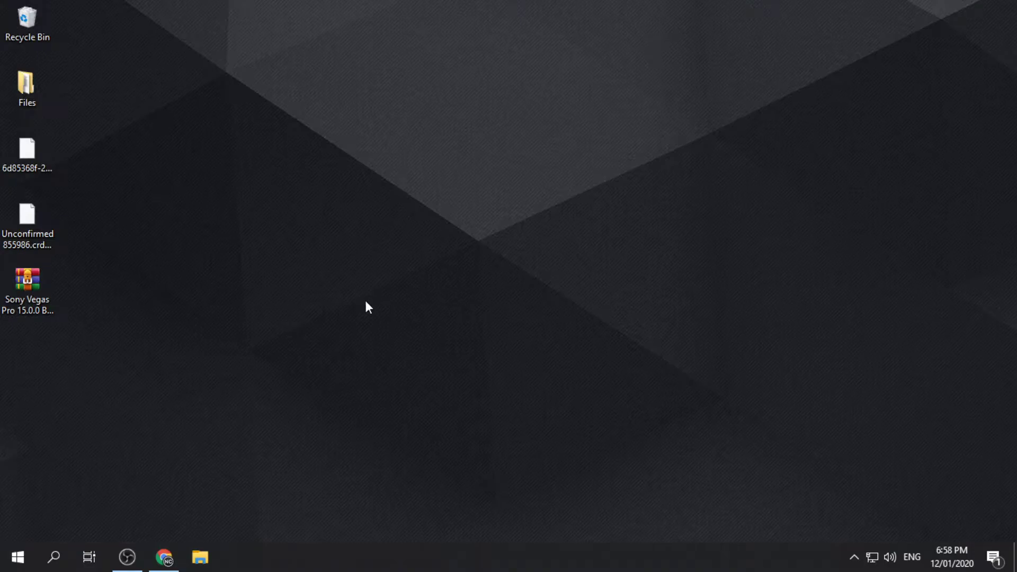
Extract the downloaded Sony Vegas Pro 15.0.0 zip with WinRAR using its default settings.
right_click(51, 297)
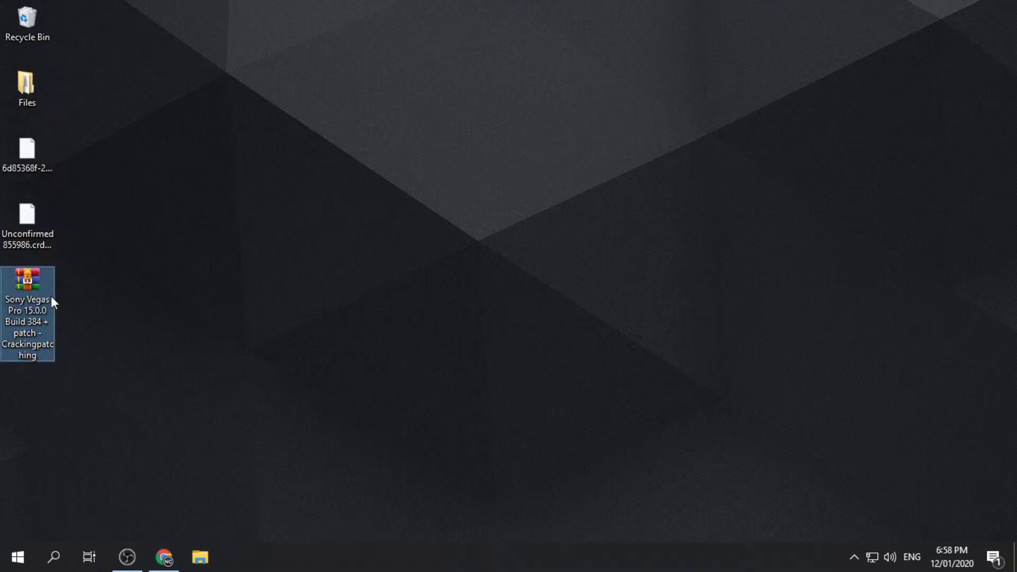
left_click(78, 276)
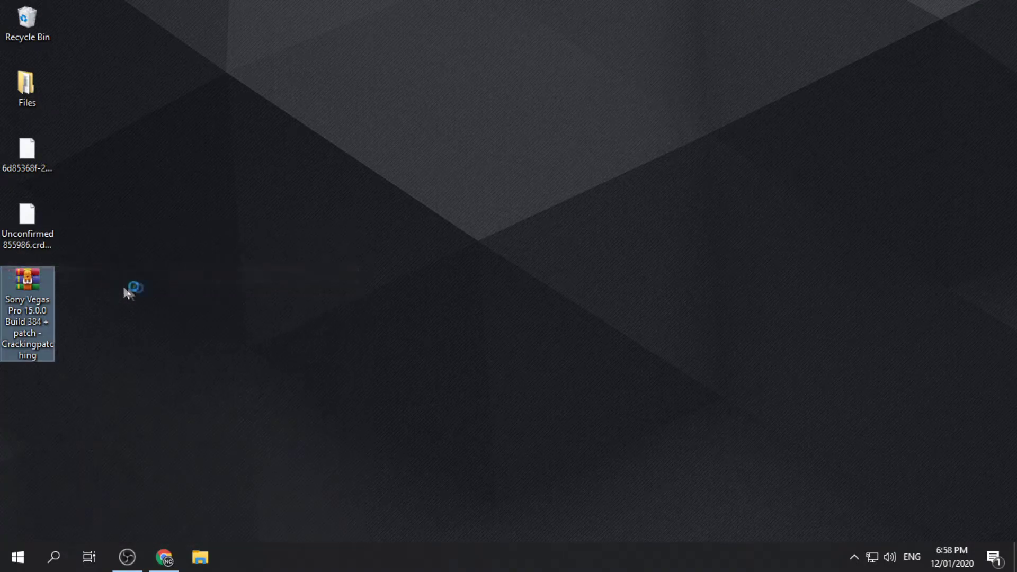
left_click(552, 432)
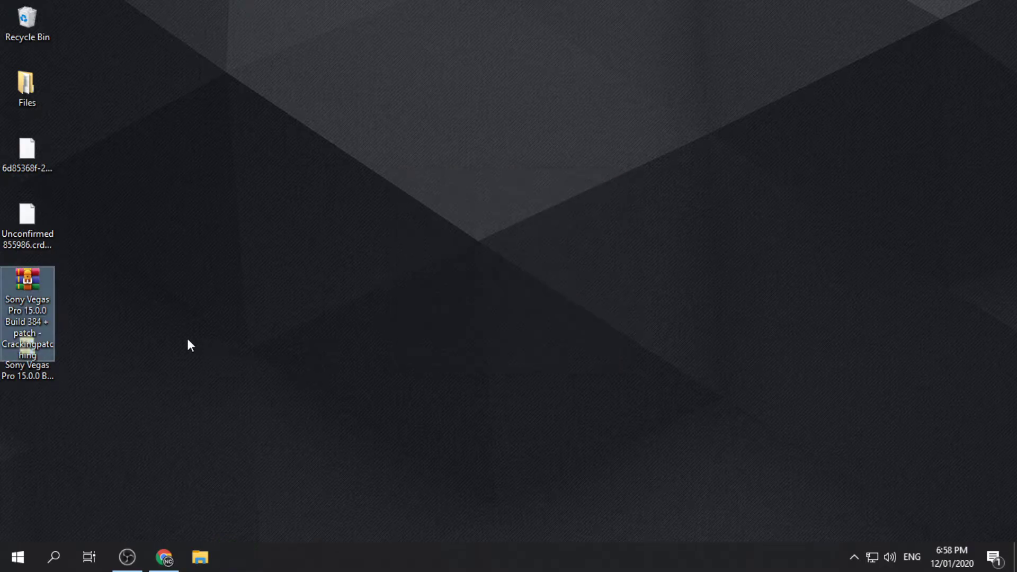
Open the extracted subfolder and run VEGAS_Pro_15.0.0.384_DE-EN-FR-ES_Trial as administrator.
double_click(43, 363)
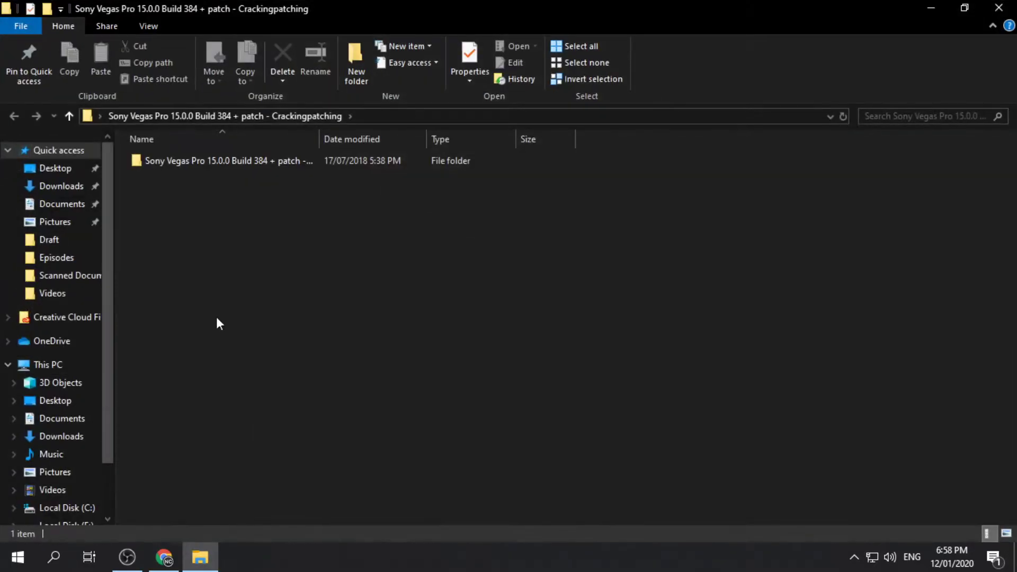
double_click(244, 162)
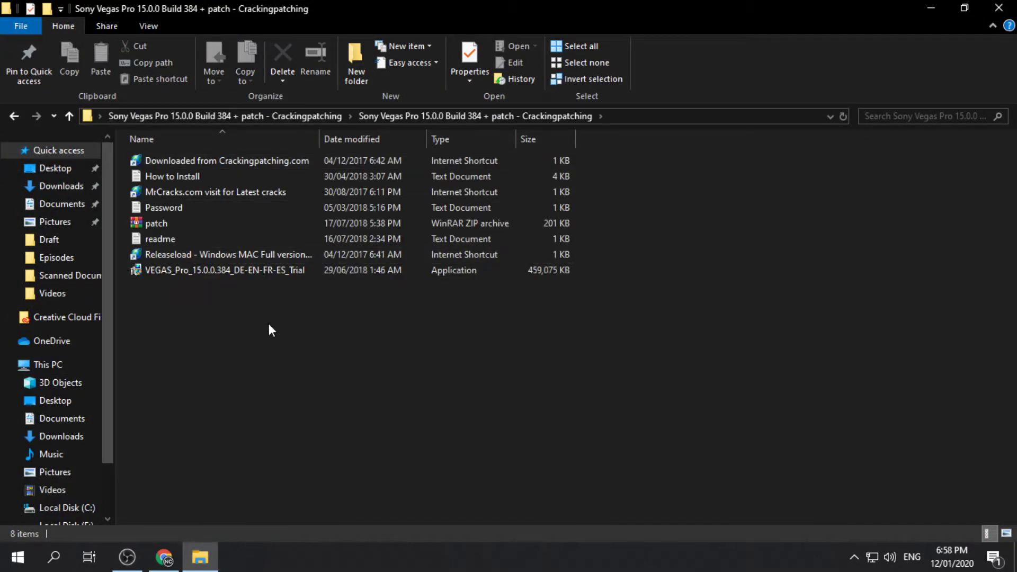
left_click(237, 277)
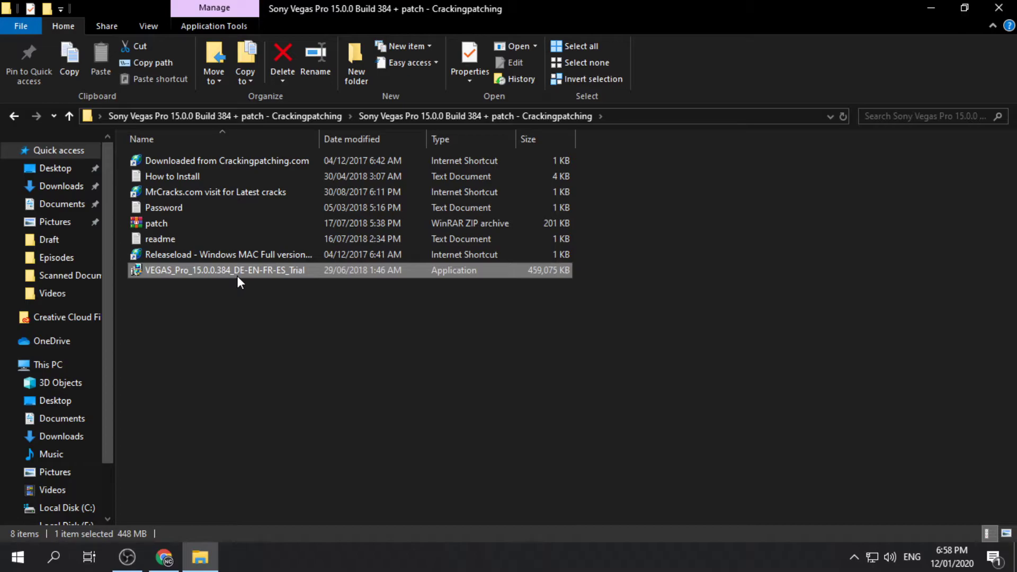
right_click(237, 277)
left_click(153, 211)
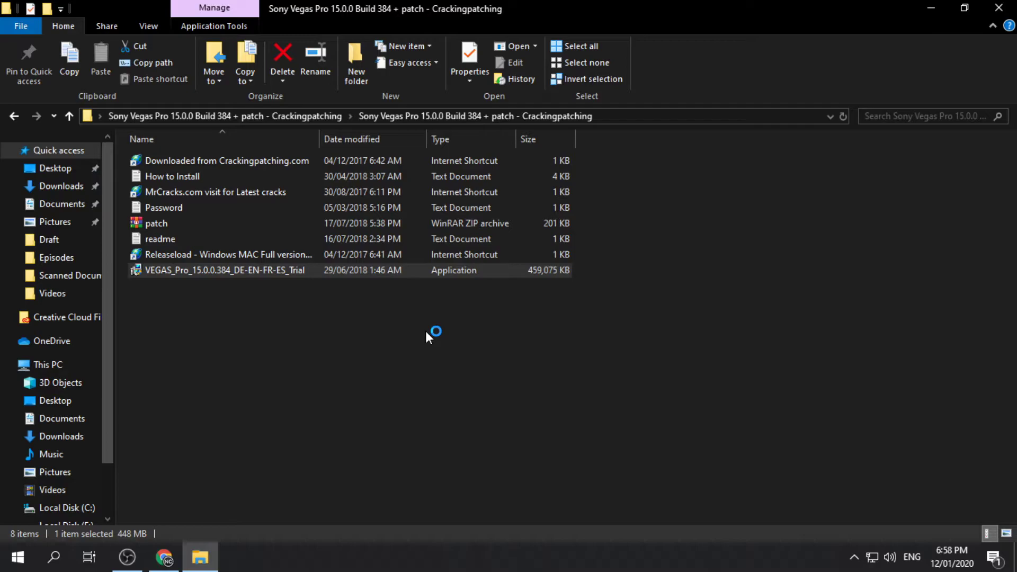
Go past the Welcome and Privacy Statement pages, install VEGAS Pro 15.0 Build 384, and finish.
left_click(580, 394)
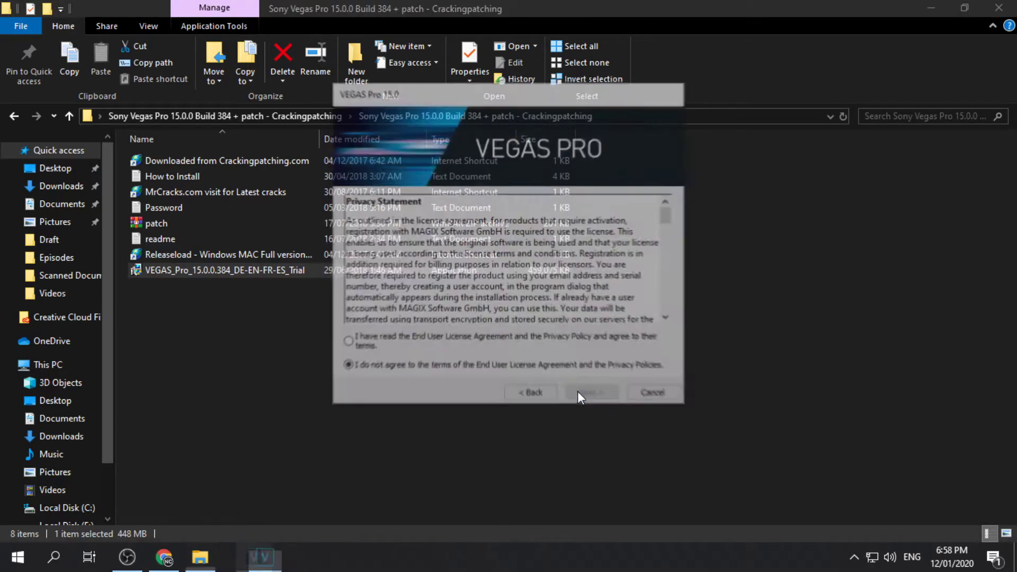
left_click(590, 395)
left_click(590, 395)
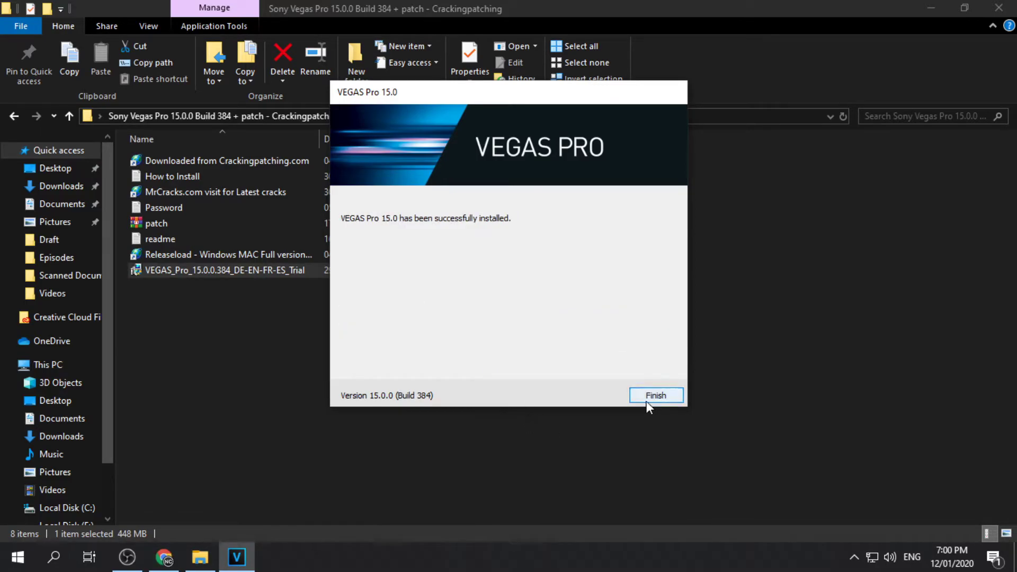
left_click(650, 399)
Read the readme text file in Notepad, then close it.
double_click(175, 240)
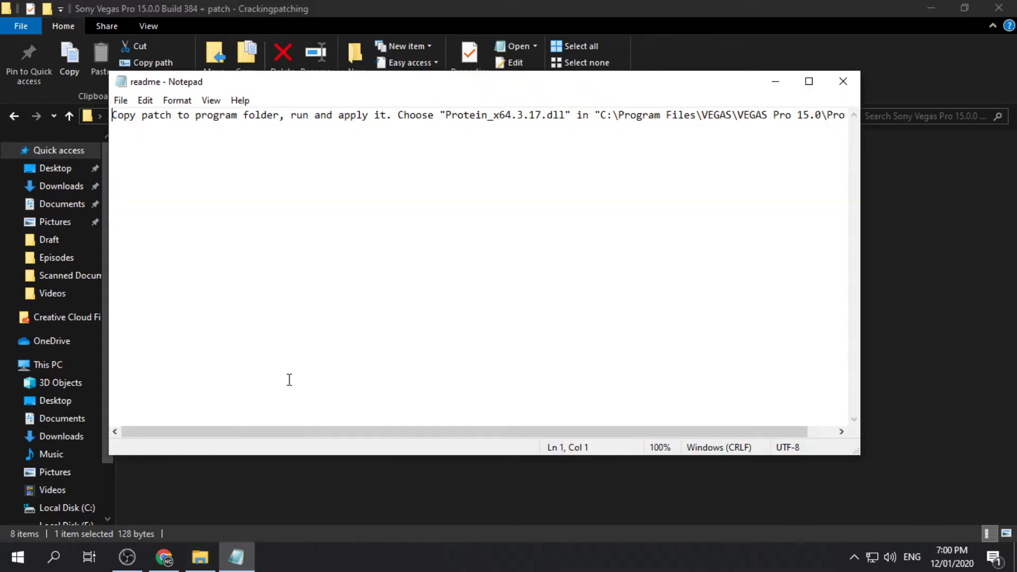
left_click_drag(239, 433, 274, 436)
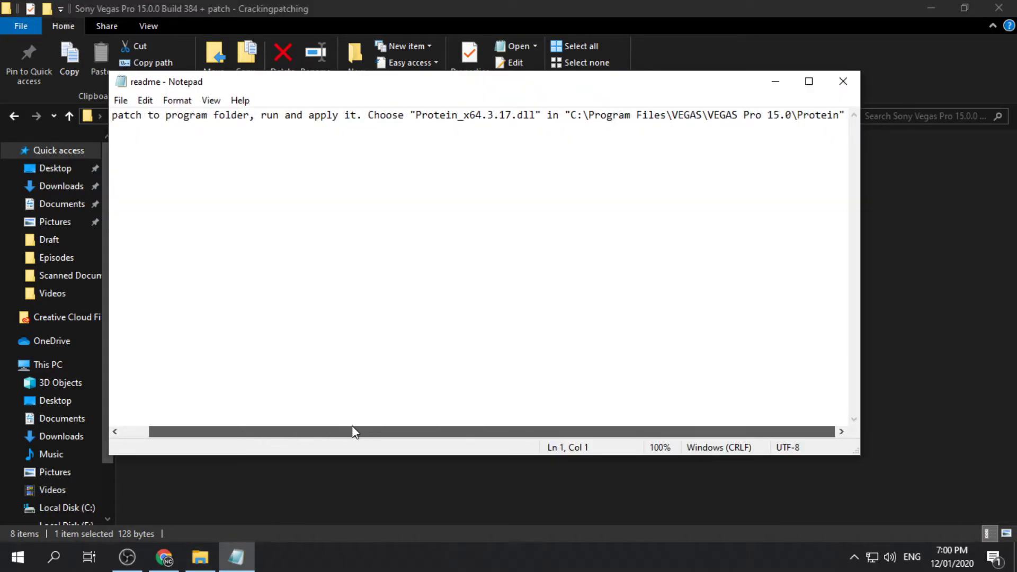
left_click_drag(307, 433, 227, 436)
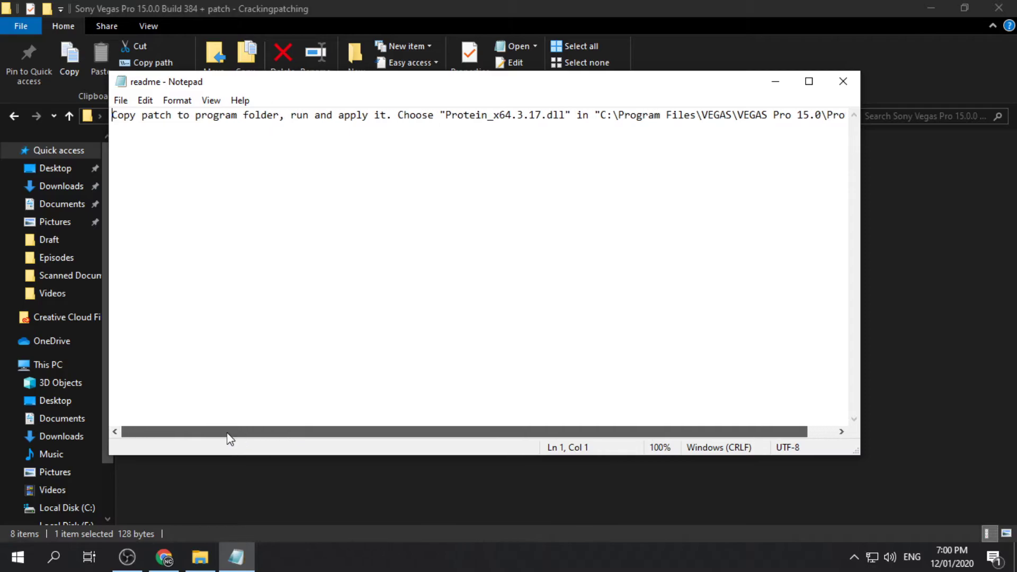
left_click(729, 232)
left_click(843, 81)
left_click(410, 338)
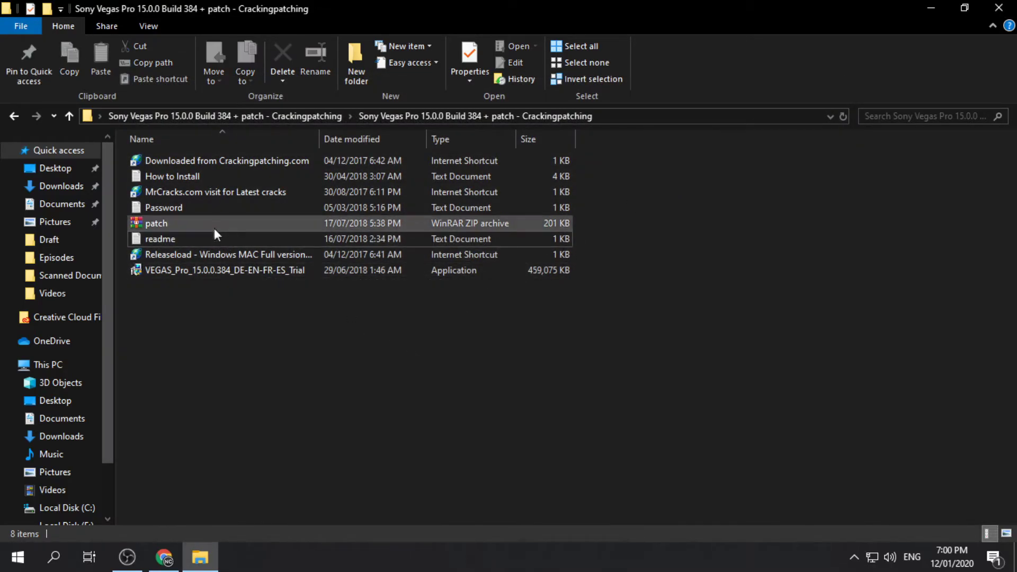
Note the archive password from the Password file, then open patch.zip in WinRAR.
left_click(211, 224)
double_click(203, 211)
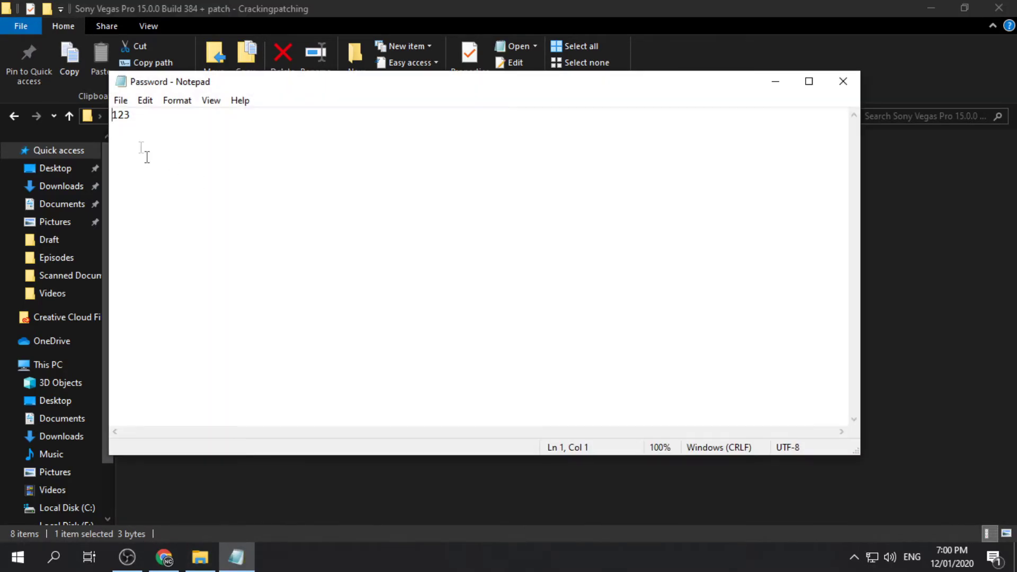
left_click(843, 81)
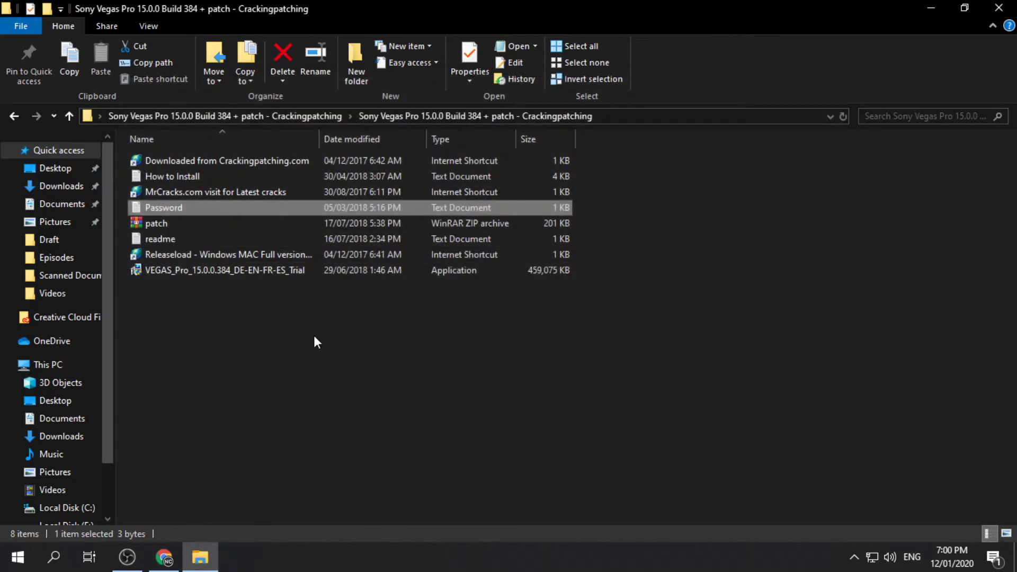
double_click(202, 225)
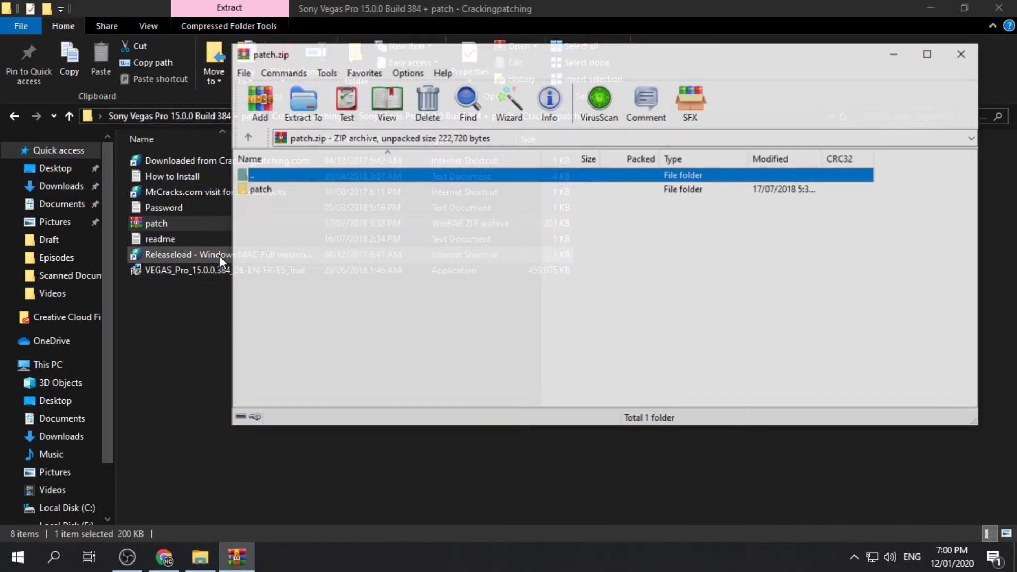
Close the archive window and extract patch.zip, entering the archive password.
left_click(373, 194)
left_click(336, 212)
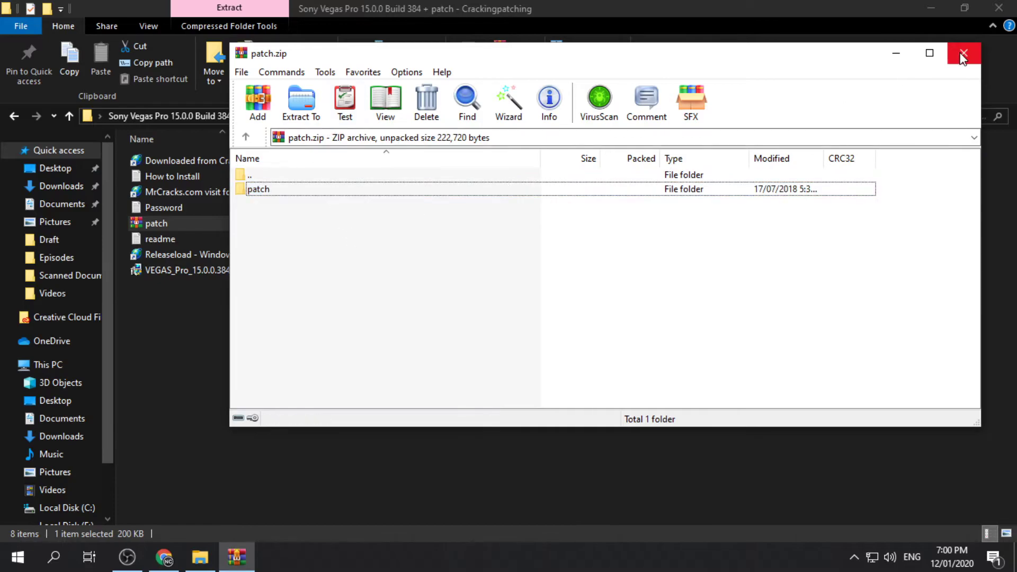
left_click(963, 55)
right_click(315, 224)
left_click(192, 265)
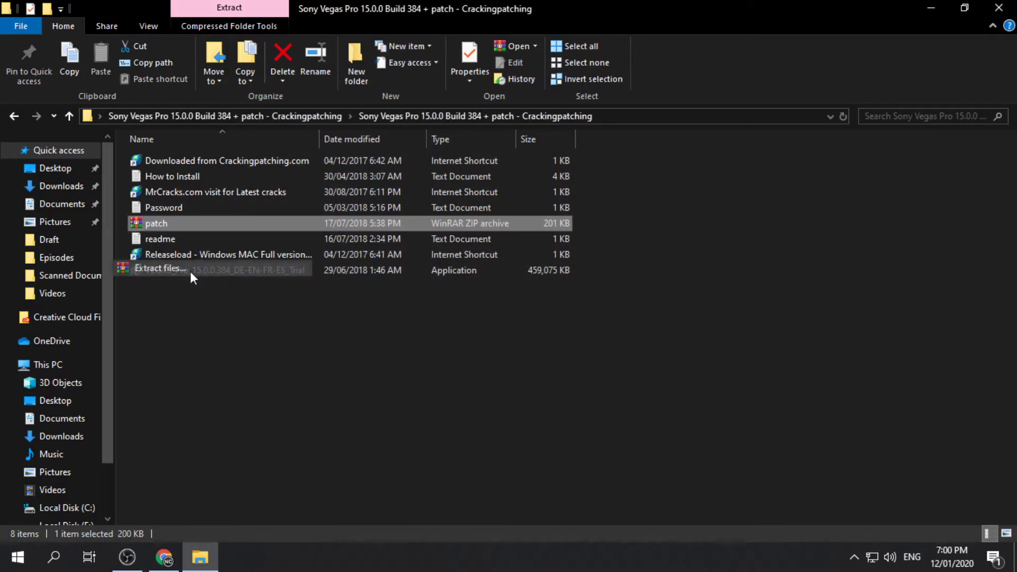
left_click(555, 430)
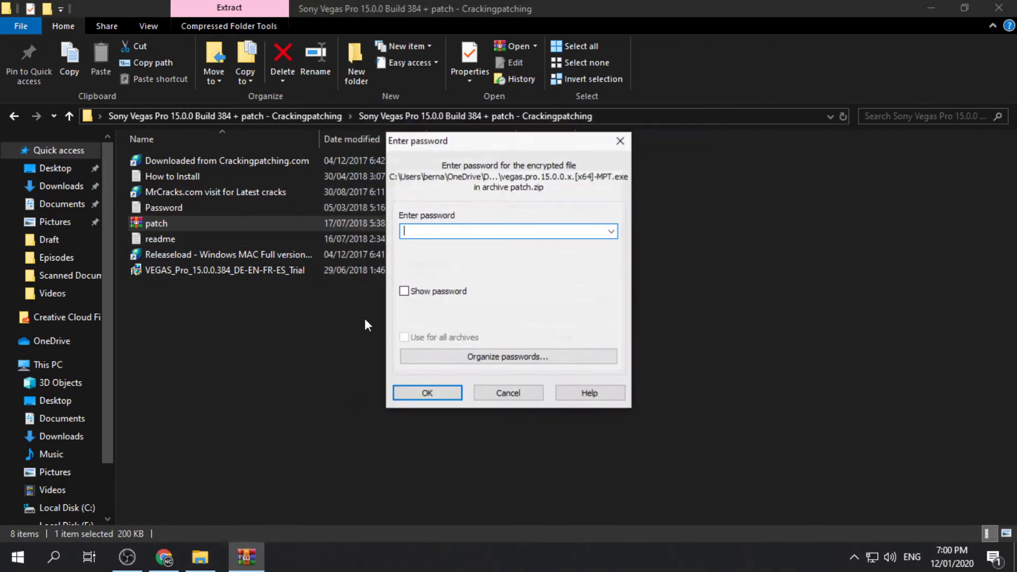
type("123")
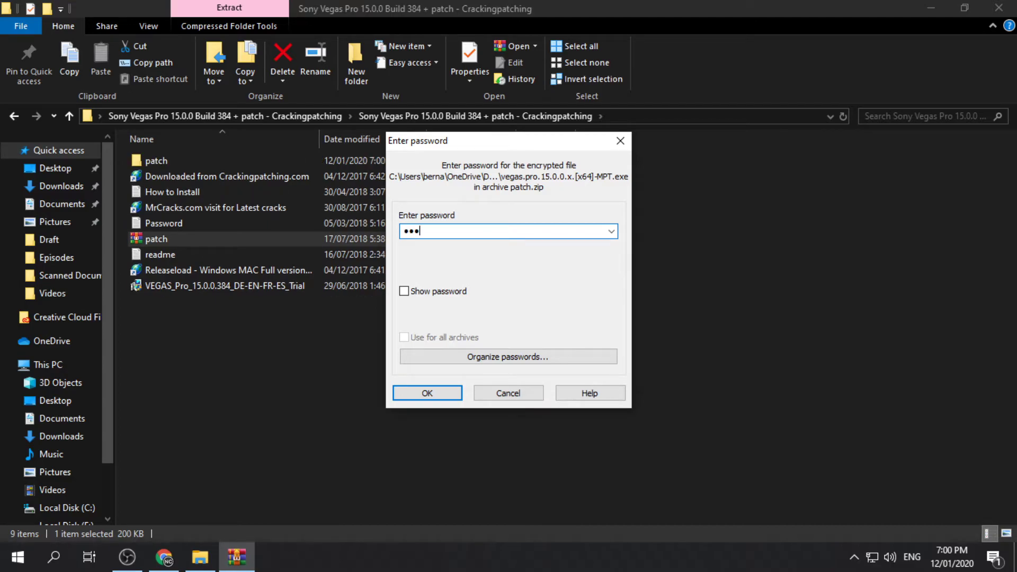
left_click(404, 292)
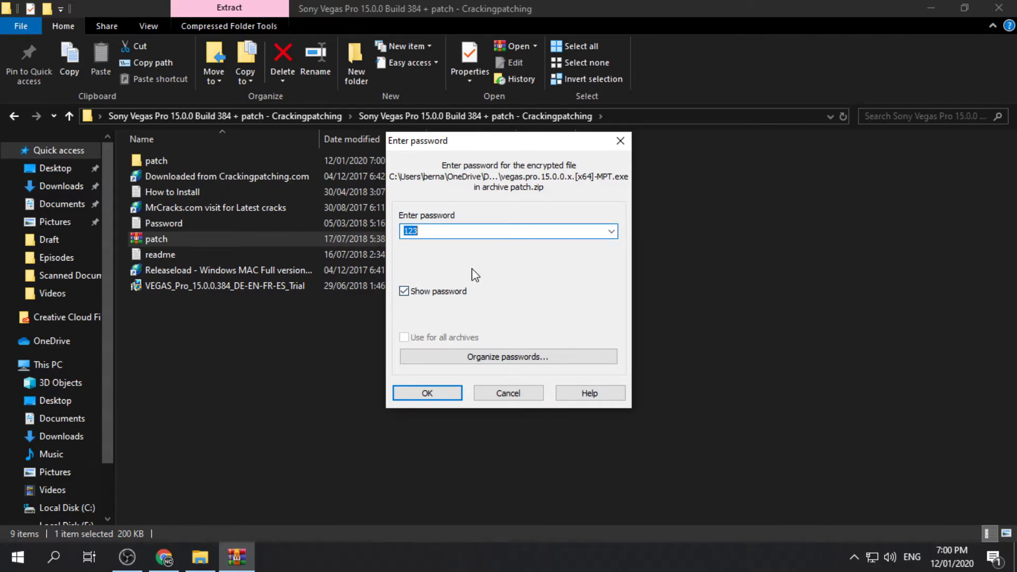
left_click(429, 393)
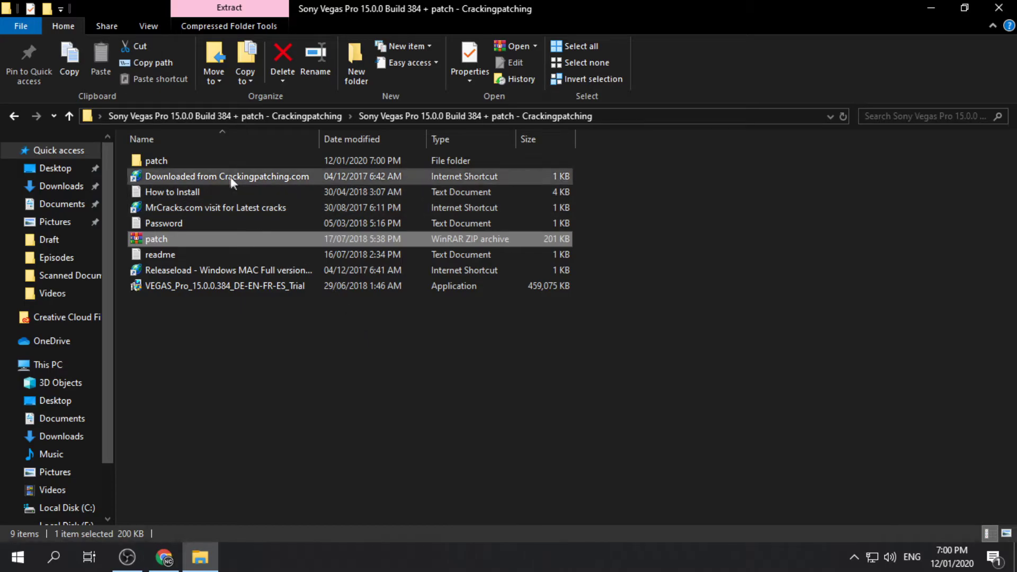
Open patch > patch and bring up options for the vegas.pro.15.0.0.x.[x64]-MPT application.
double_click(222, 165)
double_click(207, 164)
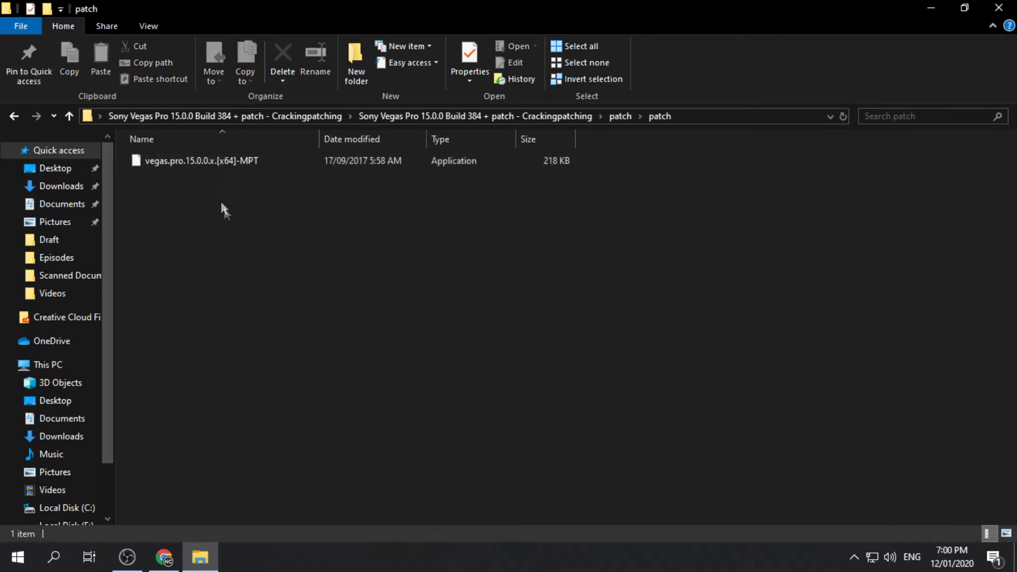
left_click(223, 162)
right_click(224, 160)
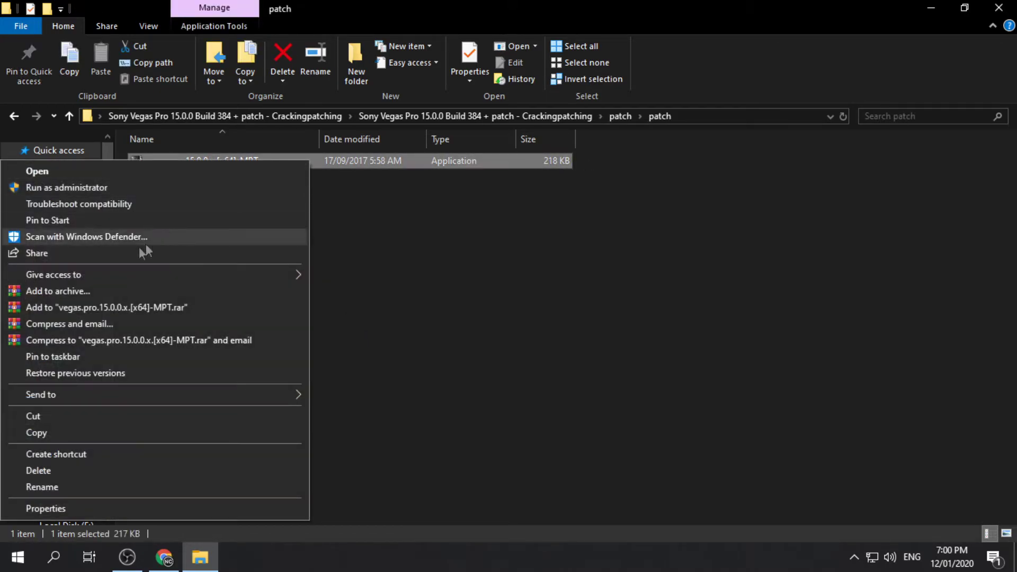
Copy the vegas.pro.15.0.0.x.[x64]-MPT patch application and reveal the desktop.
left_click(83, 433)
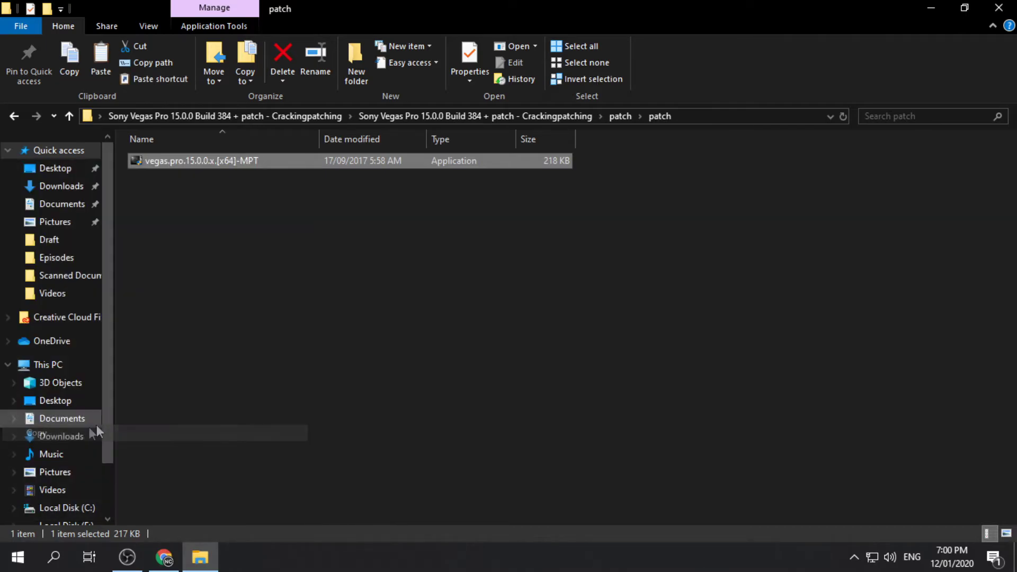
left_click(1014, 557)
left_click(413, 375)
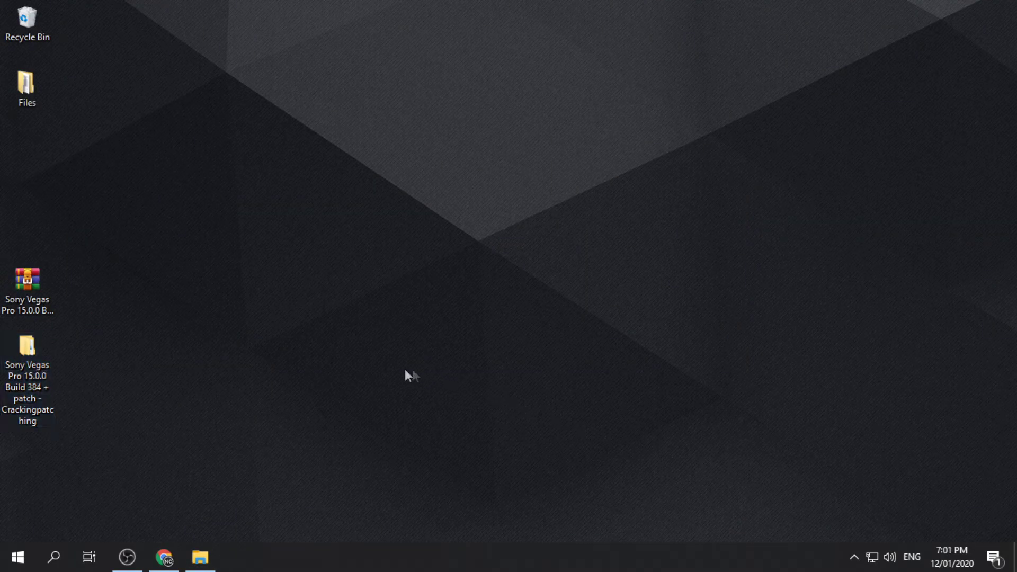
Search 'vegas' and reach the VEGAS Pro 15.0 install folder through the shortcut's file location.
left_click(66, 560)
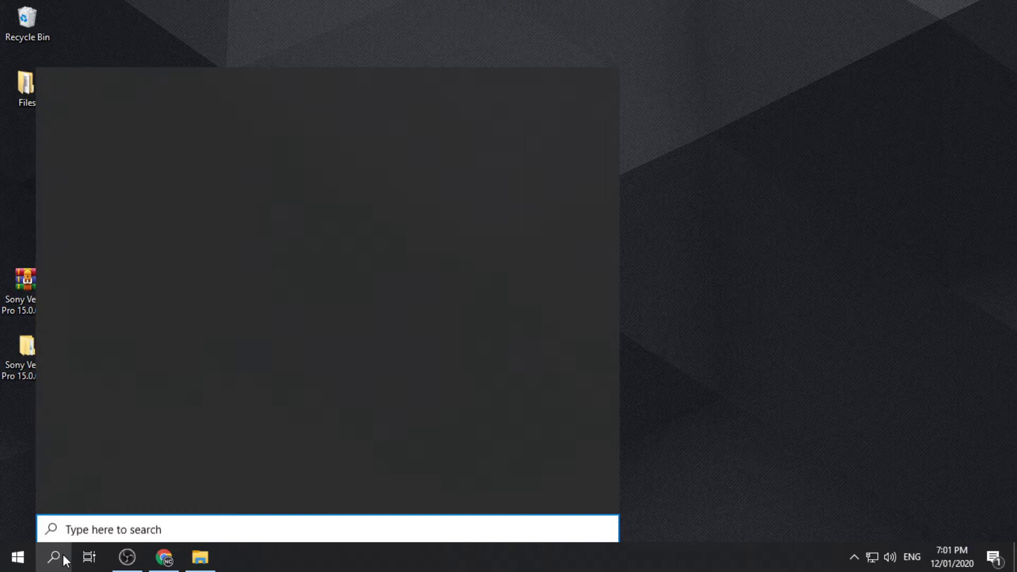
type("vegas")
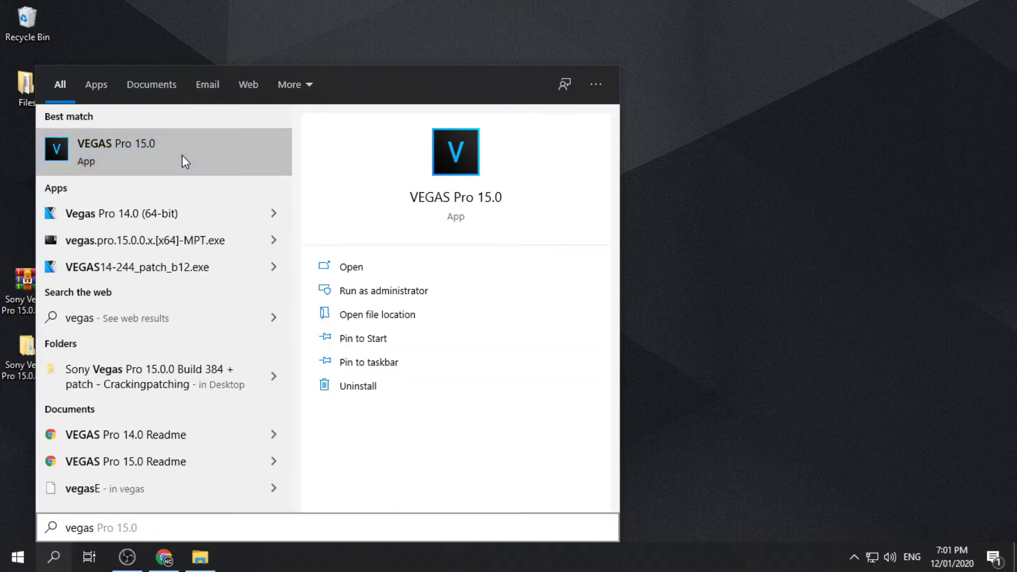
right_click(183, 160)
left_click(241, 196)
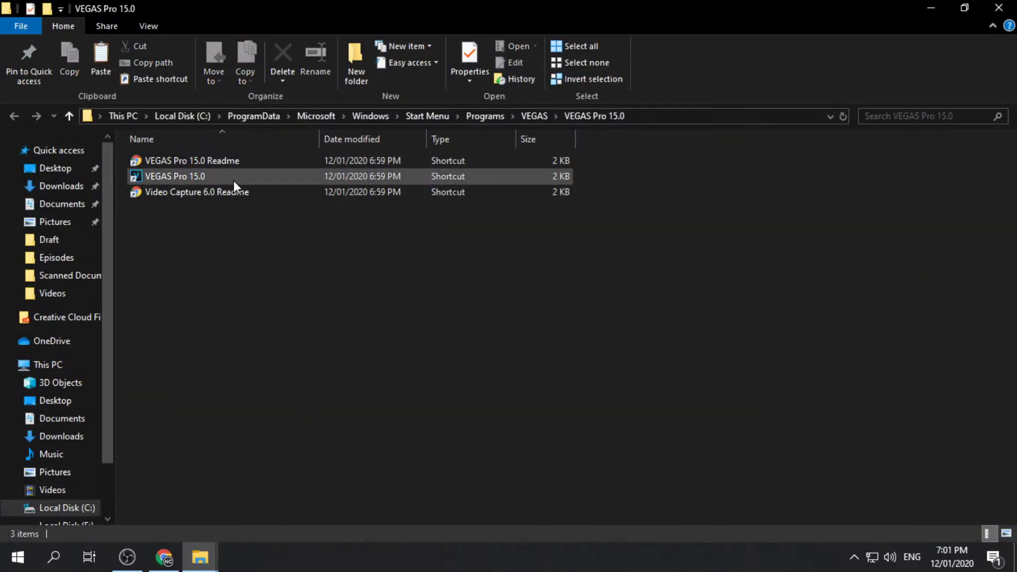
right_click(233, 180)
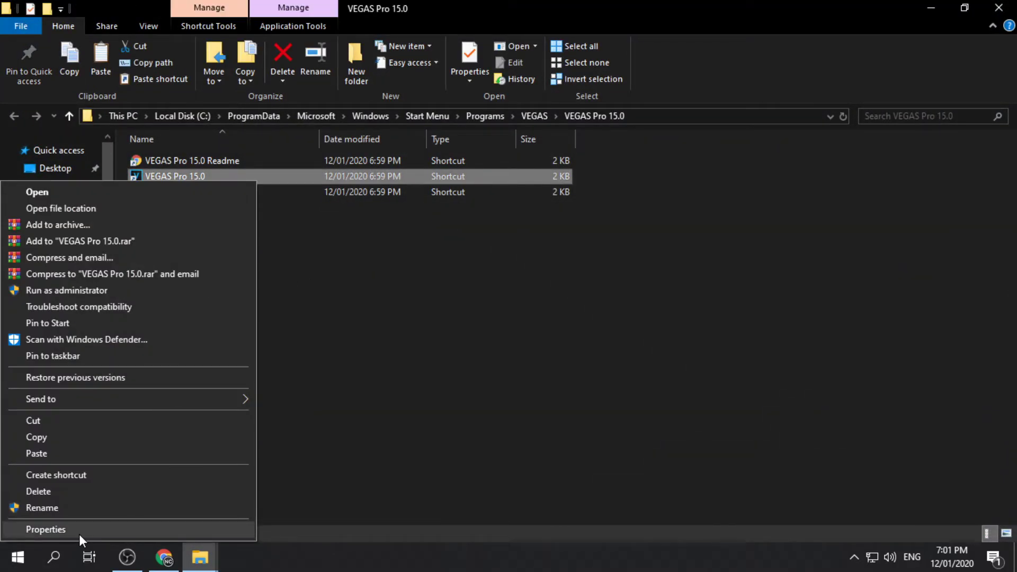
left_click(78, 530)
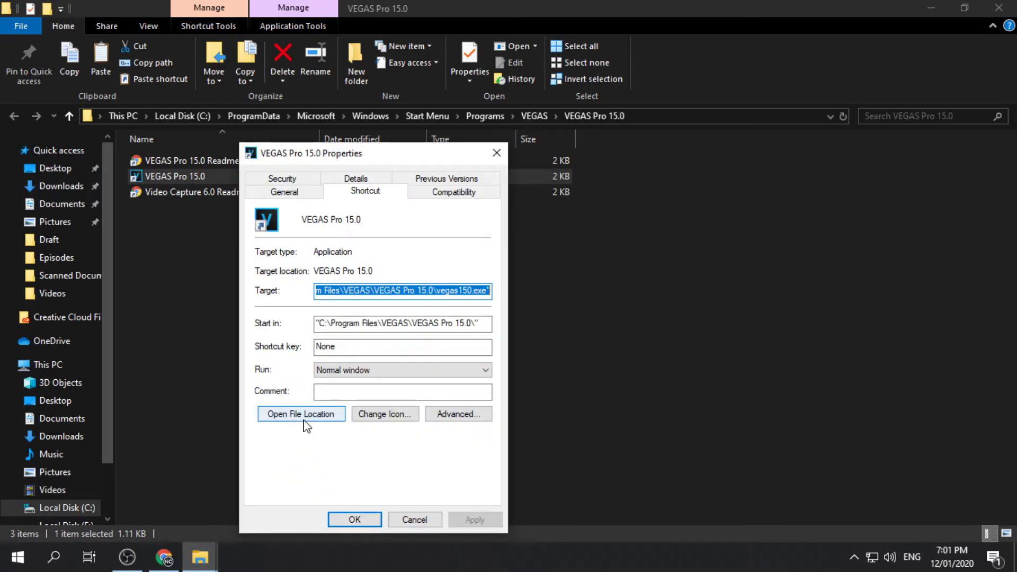
left_click(305, 424)
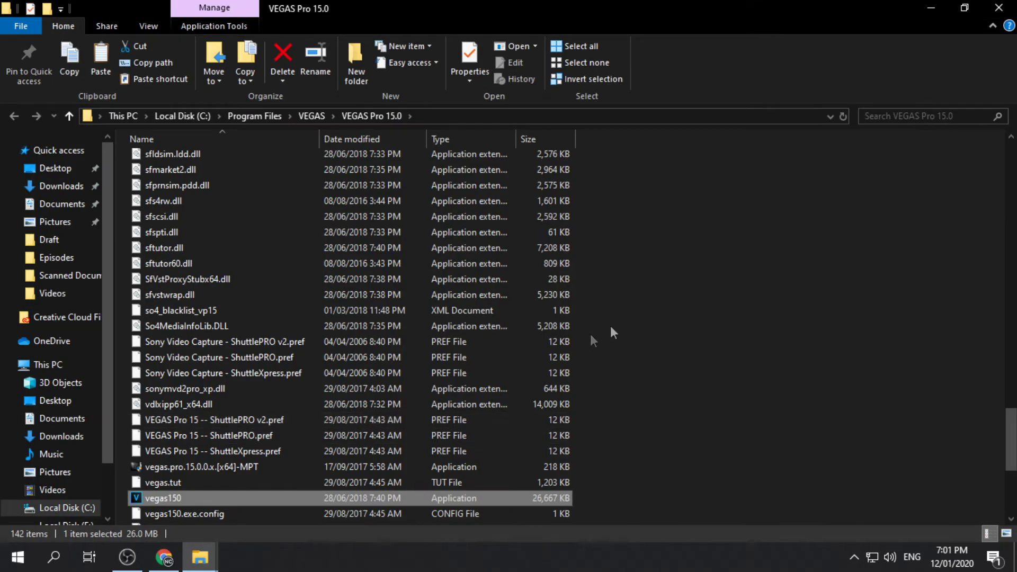
Paste the MPT patch into the VEGAS Pro 15.0 folder, replacing the existing file, and bring up its options.
left_click(672, 314)
scroll(695, 358, "down", 3)
scroll(713, 380, "down", 2)
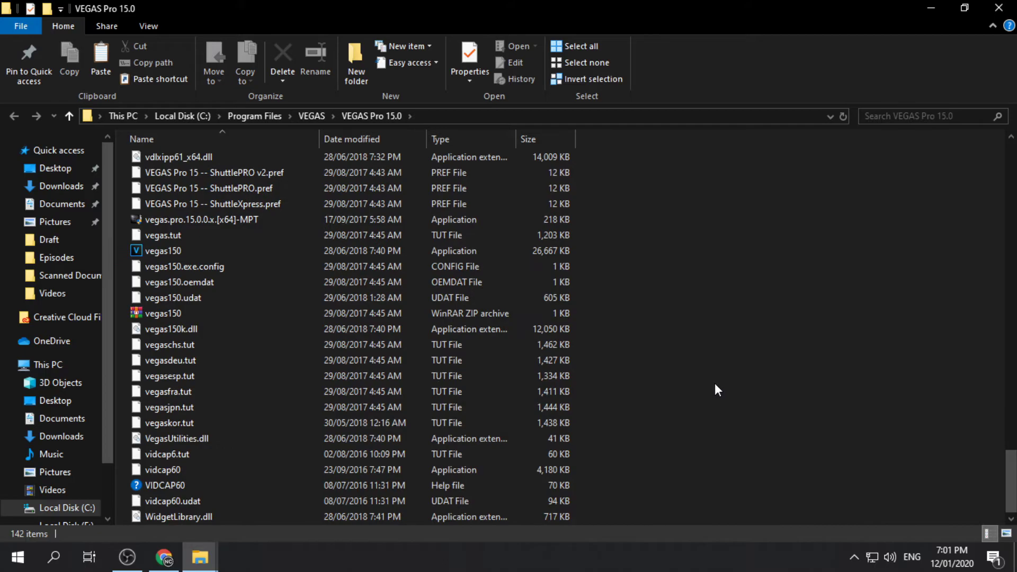
key("ctrl+v")
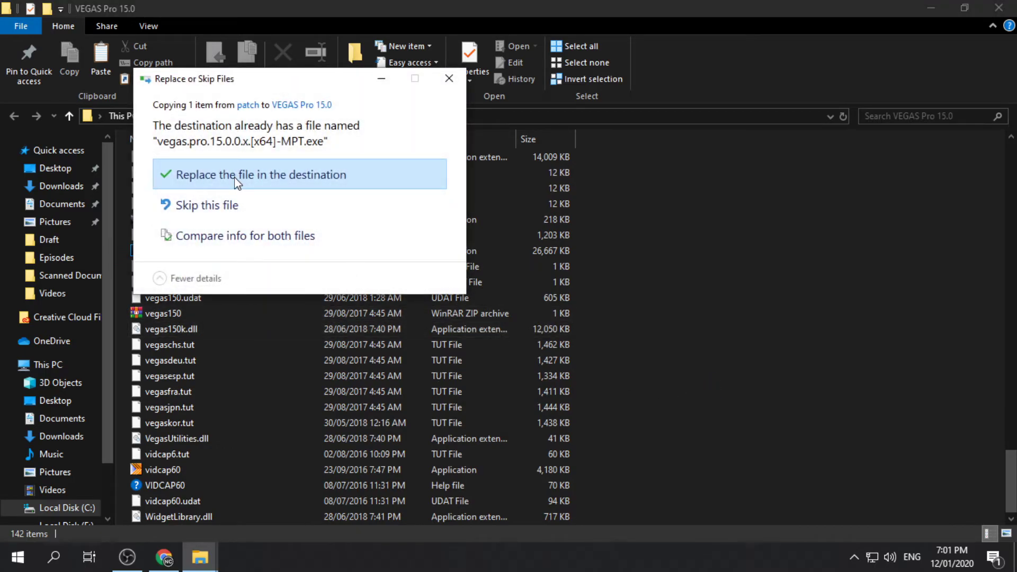
left_click(234, 177)
left_click(259, 179)
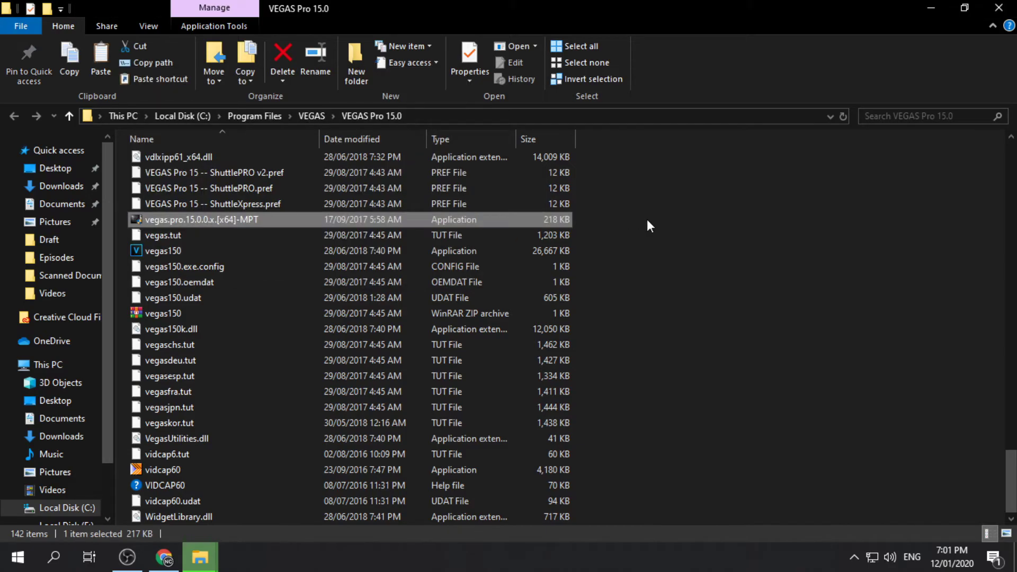
scroll(299, 217, "up", 1)
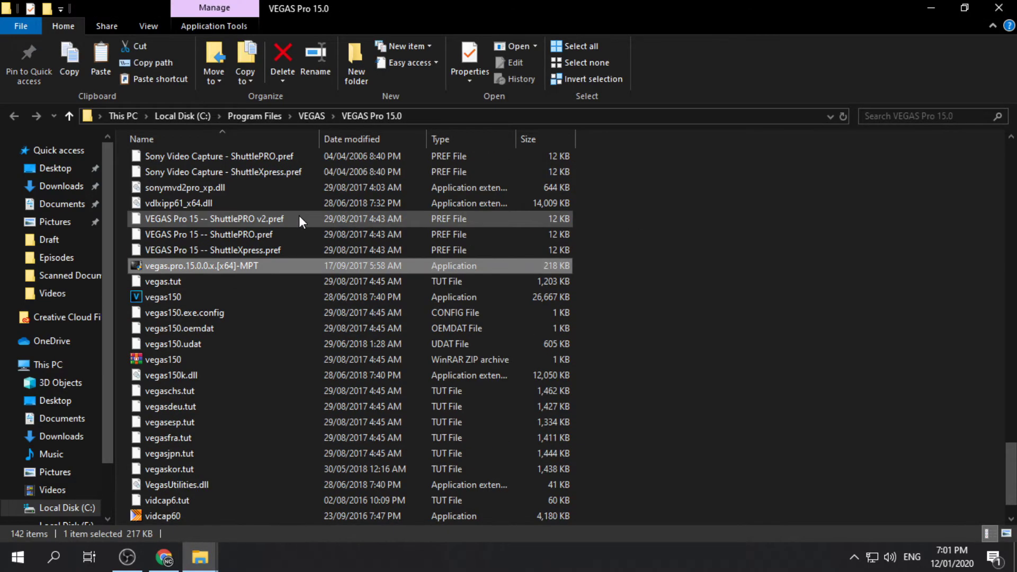
right_click(503, 263)
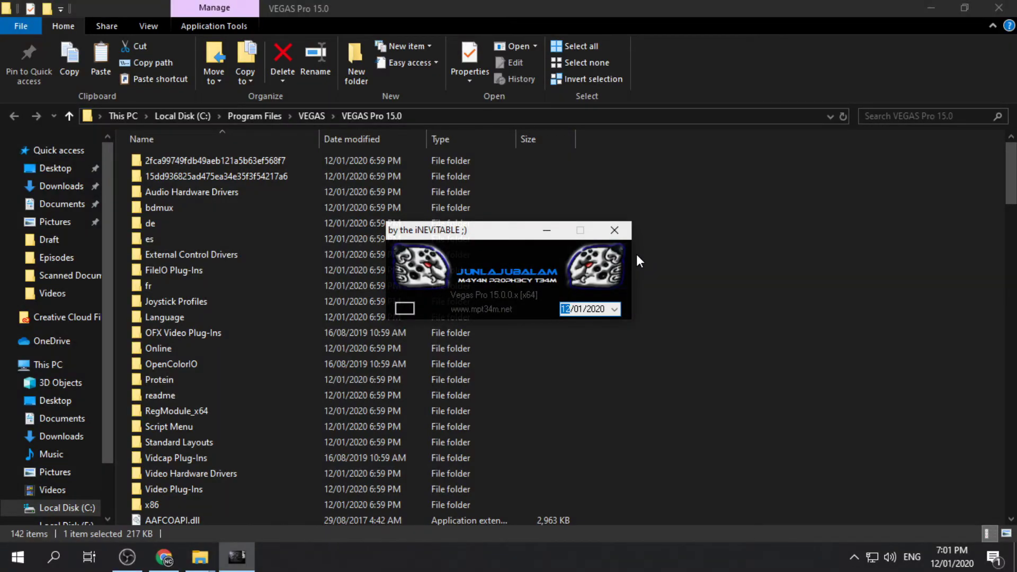
Start the patch, agree to locate the missing file, and browse to C:\Program Files\VEGAS\VEGAS Pro 15.0.
left_click(438, 260)
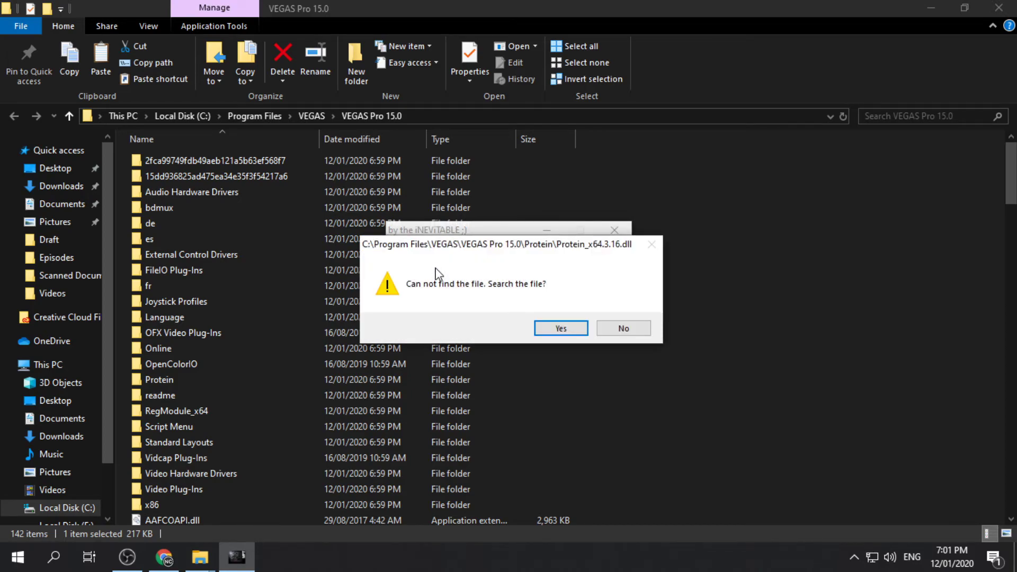
left_click(549, 325)
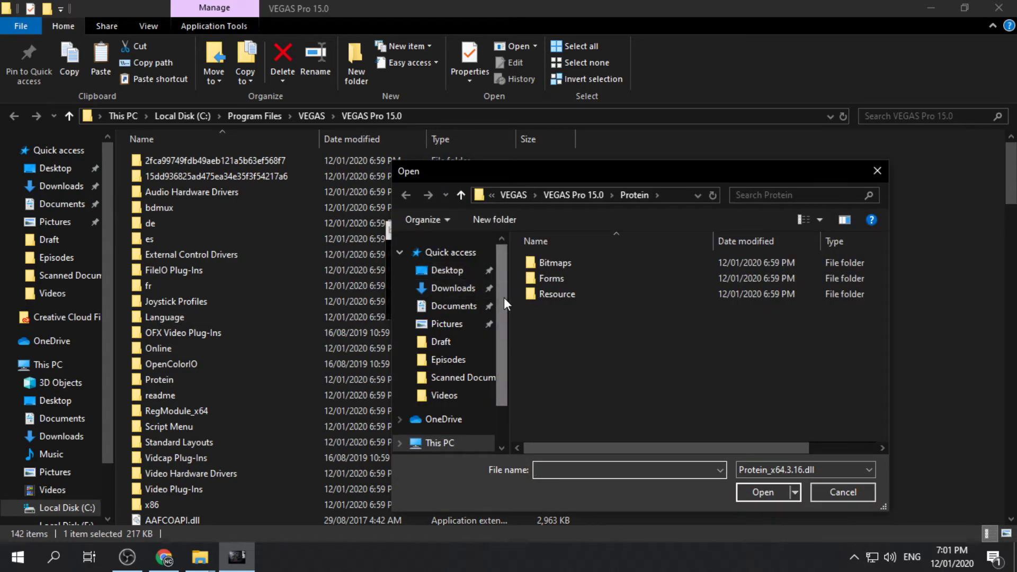
left_click_drag(504, 300, 502, 412)
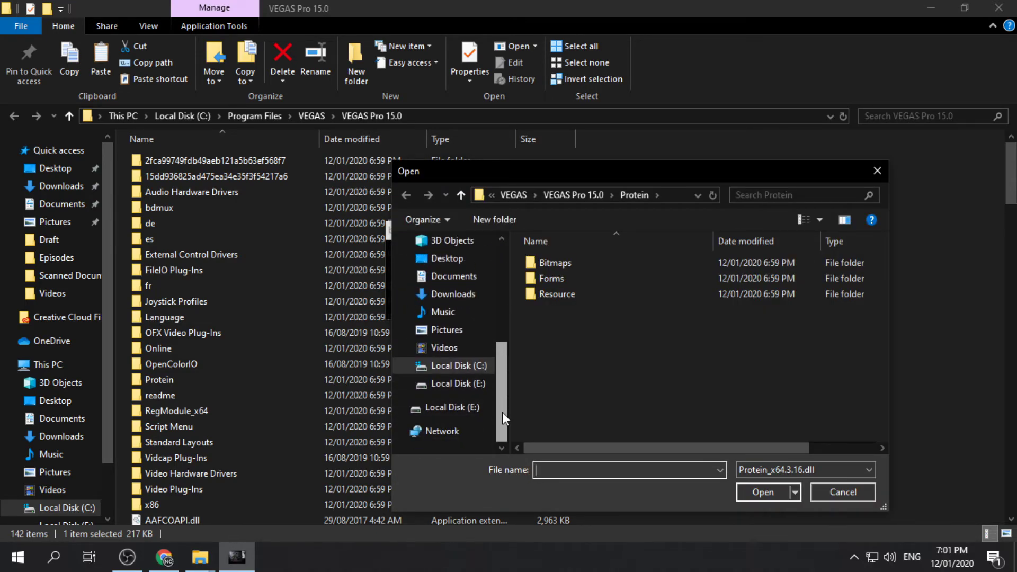
left_click(477, 365)
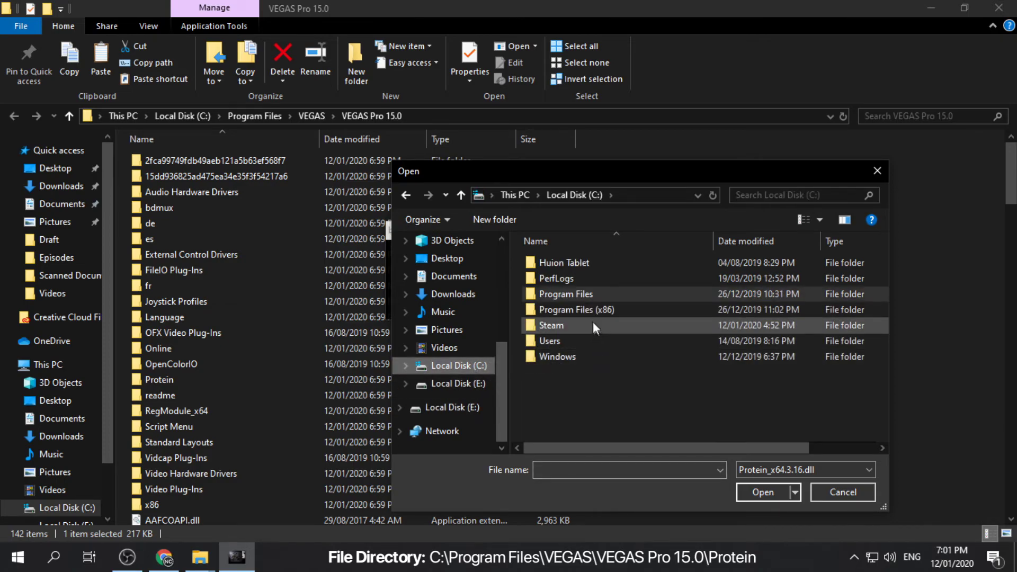
double_click(584, 297)
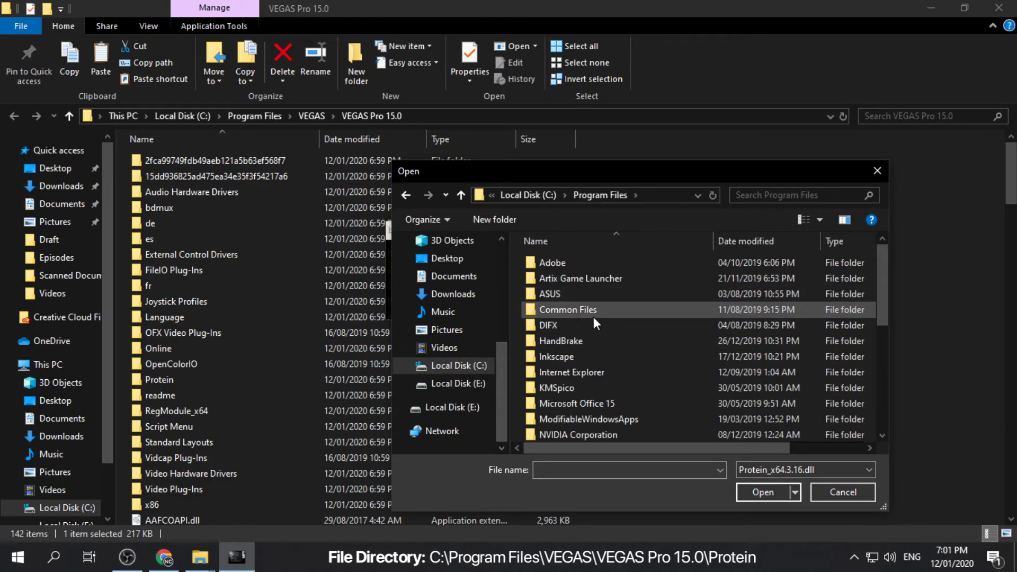
scroll(594, 317, "down", 3)
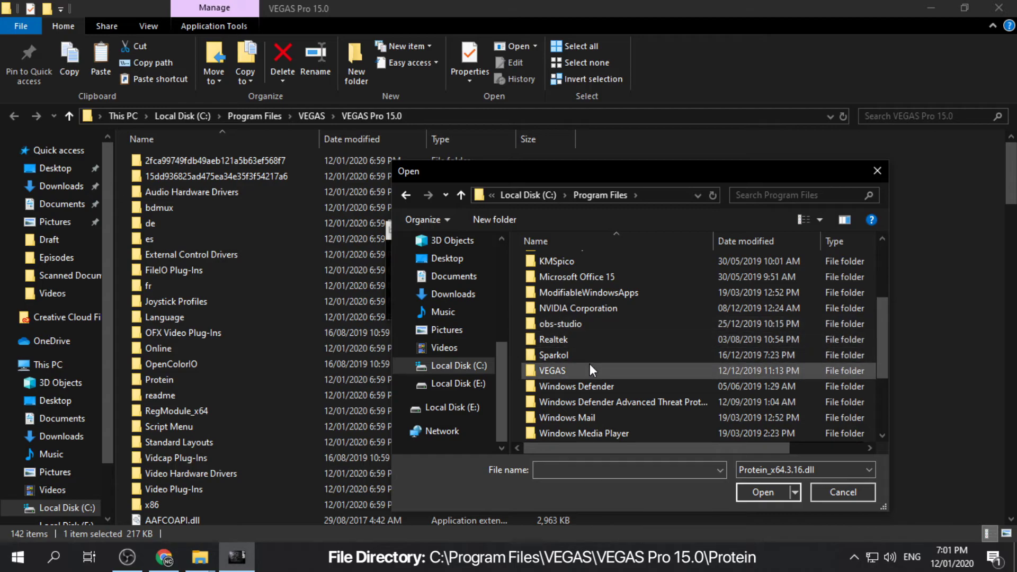
double_click(589, 366)
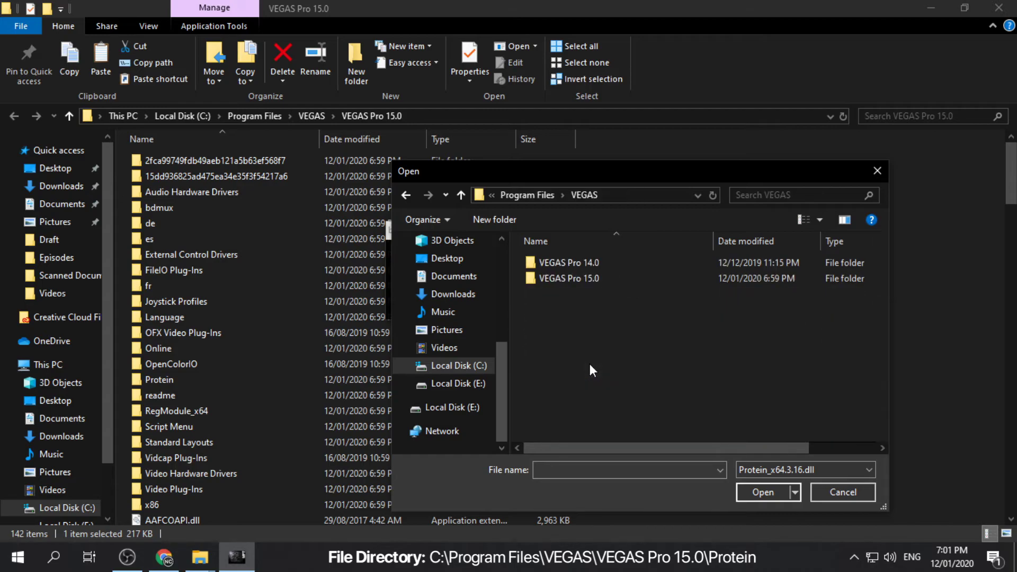
double_click(588, 280)
In the Protein folder, show All Files and open Protein_x64.3.17.dll for patching.
scroll(588, 371, "down", 1)
scroll(588, 372, "down", 2)
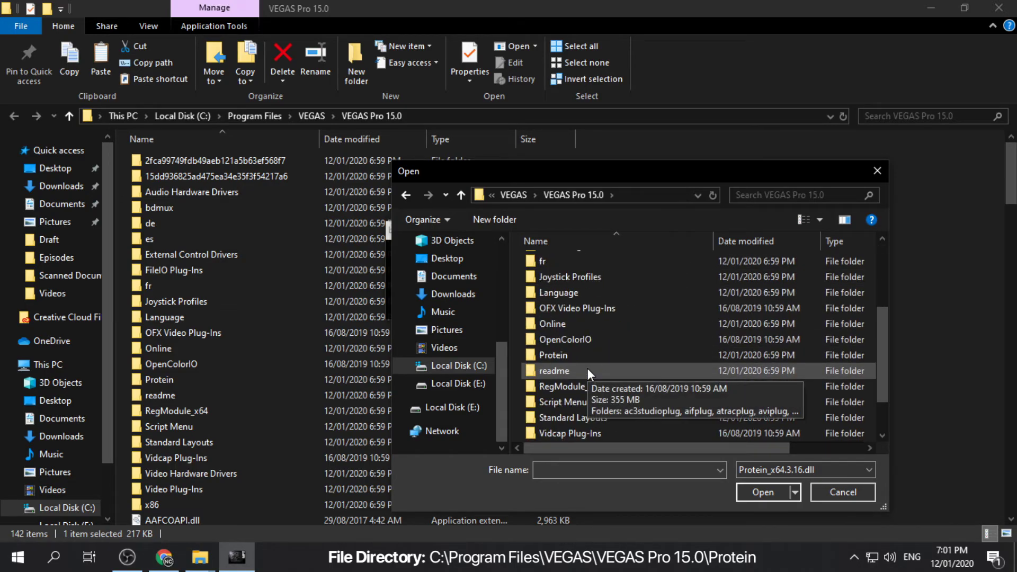
double_click(589, 357)
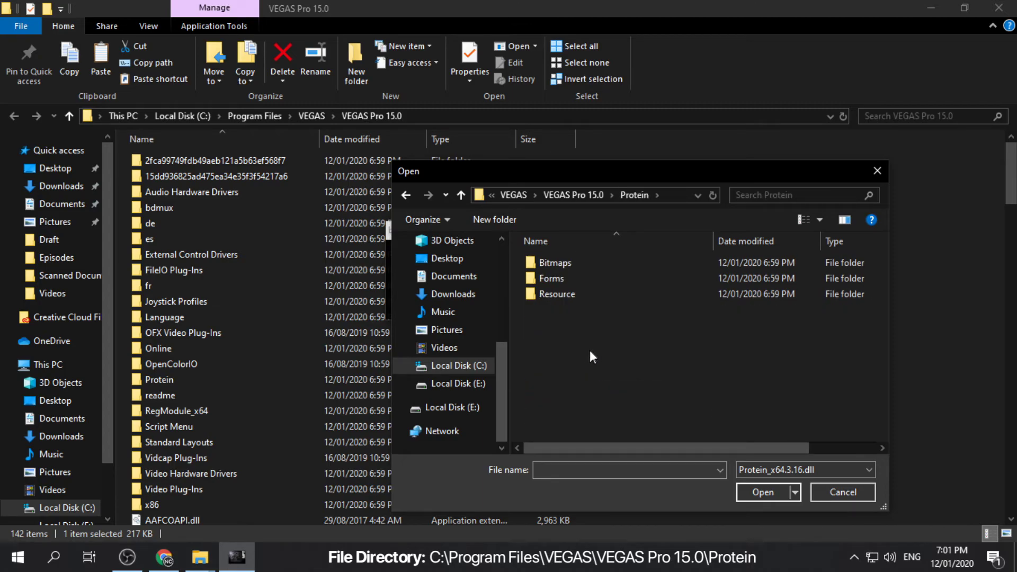
left_click(761, 470)
left_click(762, 504)
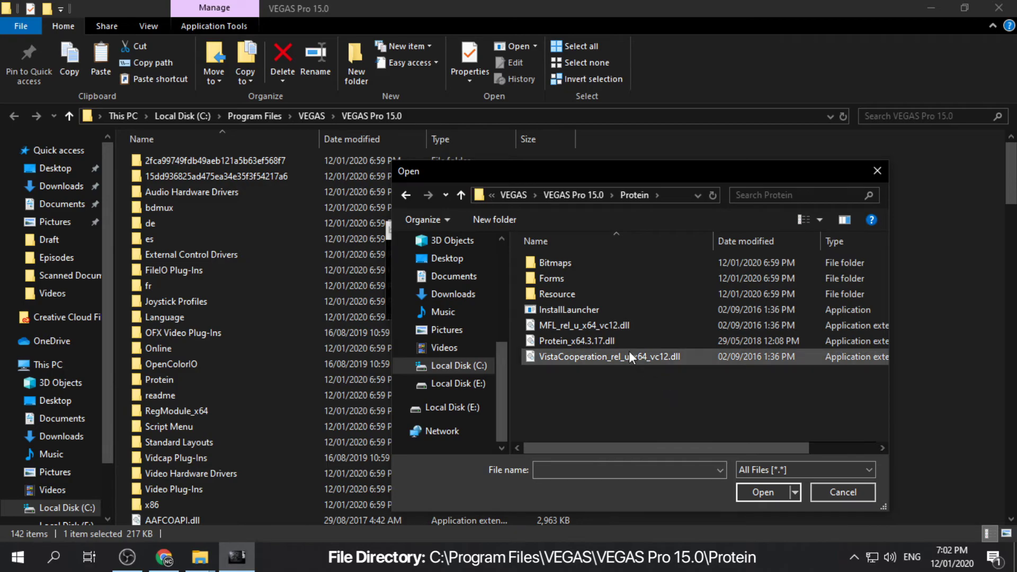
left_click(622, 343)
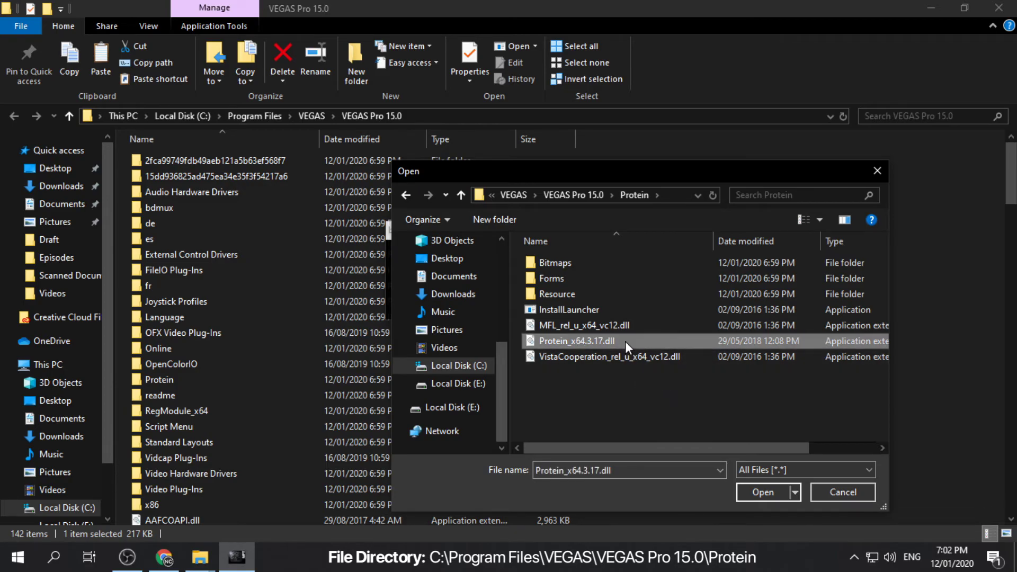
left_click(763, 493)
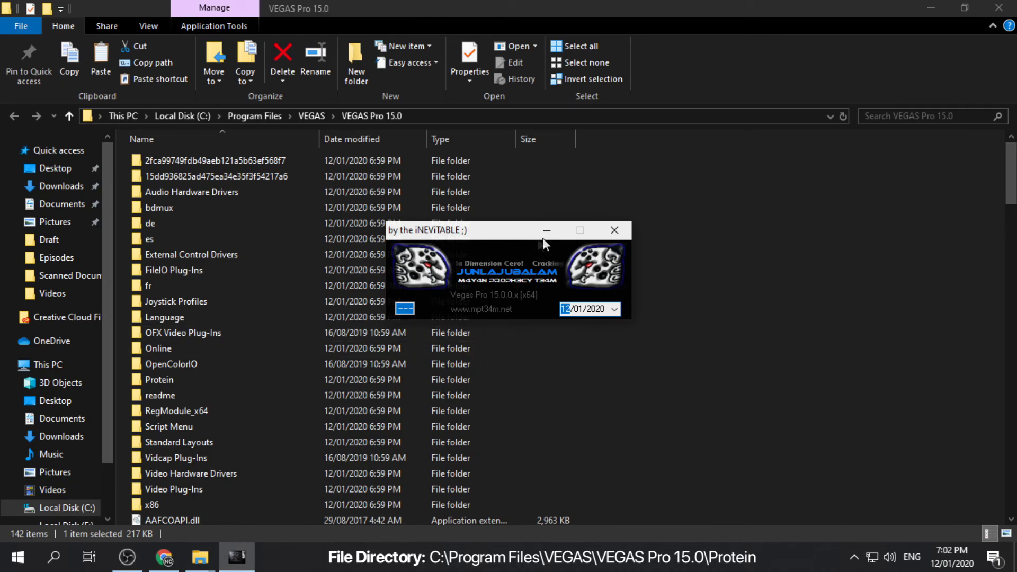
Dismiss the patcher and shortcut Properties, launch VEGAS Pro 15.0 from its shortcut, and close Explorer.
left_click(621, 232)
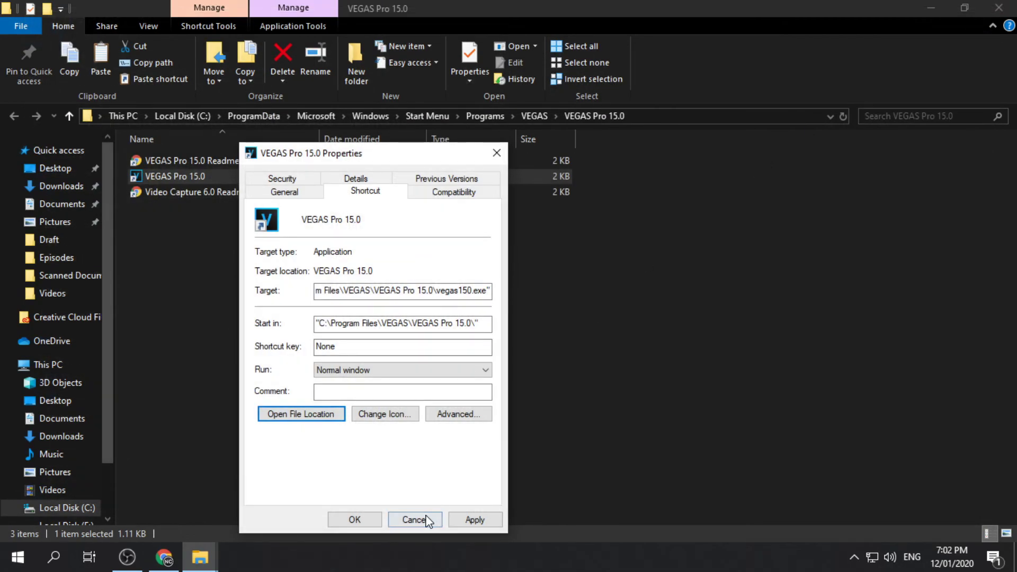
left_click(427, 520)
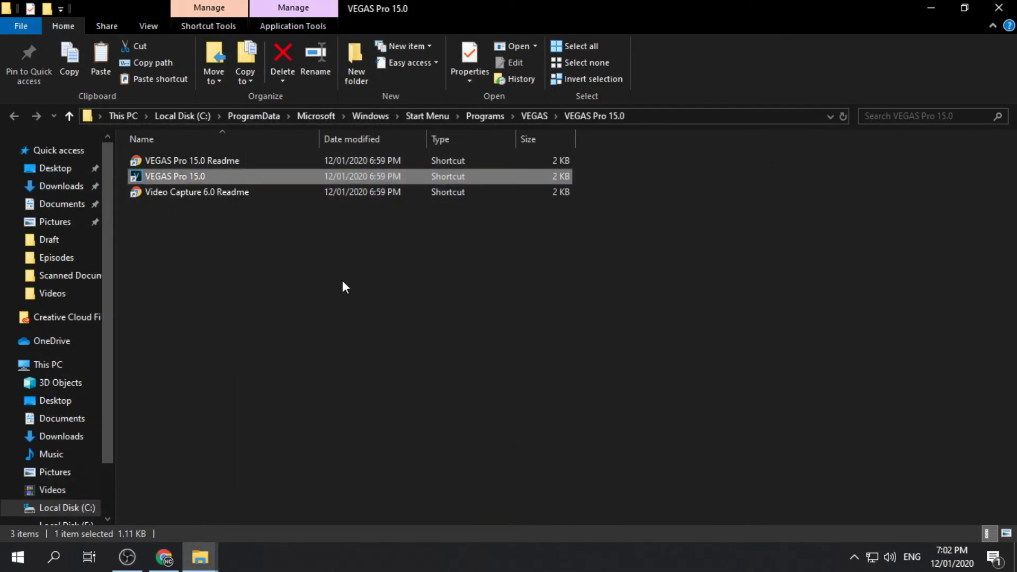
double_click(275, 179)
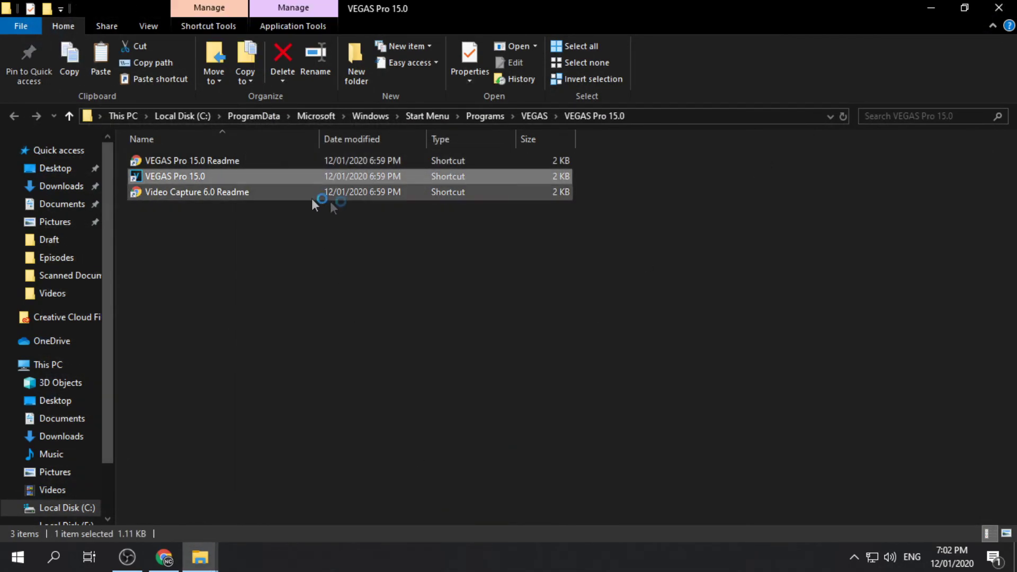
left_click(680, 243)
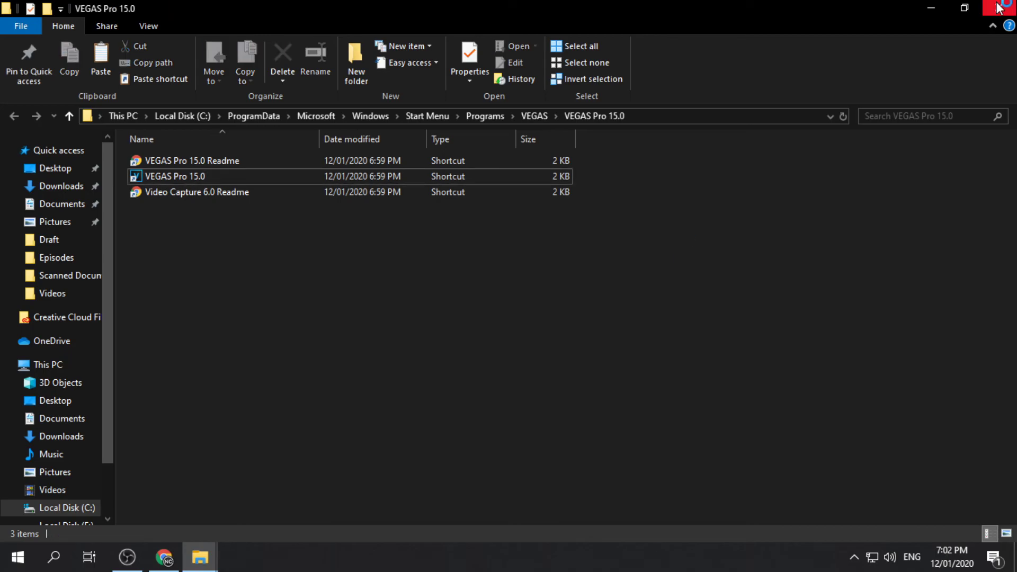
left_click(1000, 8)
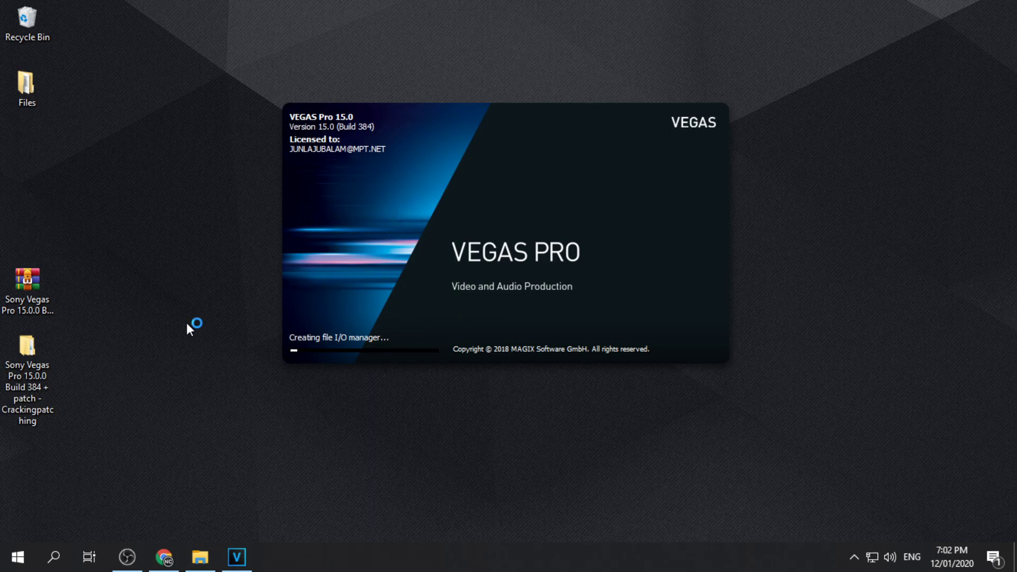
Delete the Sony Vegas zip and folder from the desktop, skip the autosaved project, and minimise VEGAS.
left_click_drag(95, 237, 16, 432)
key("Delete")
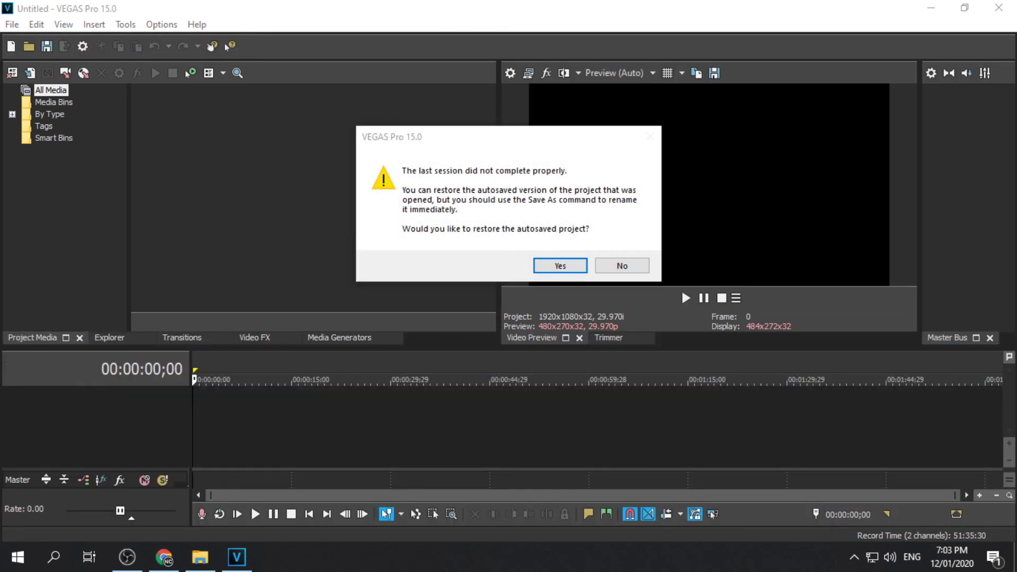
left_click(622, 265)
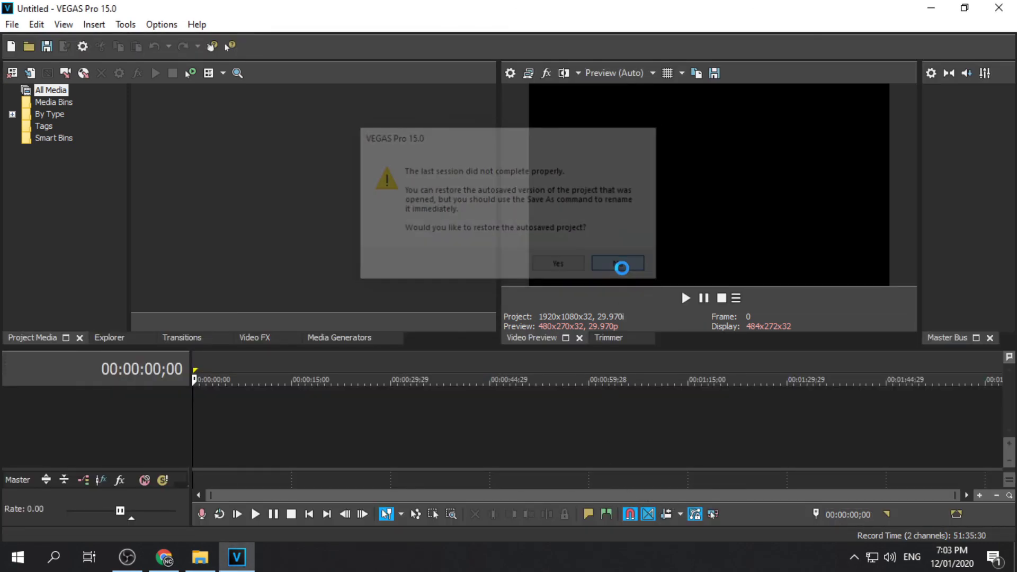
left_click(942, 12)
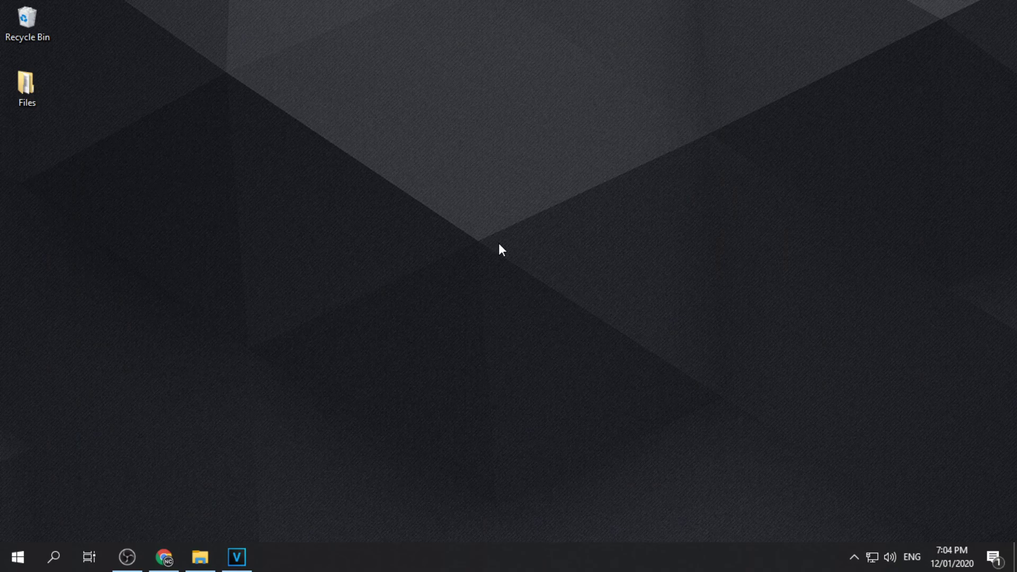